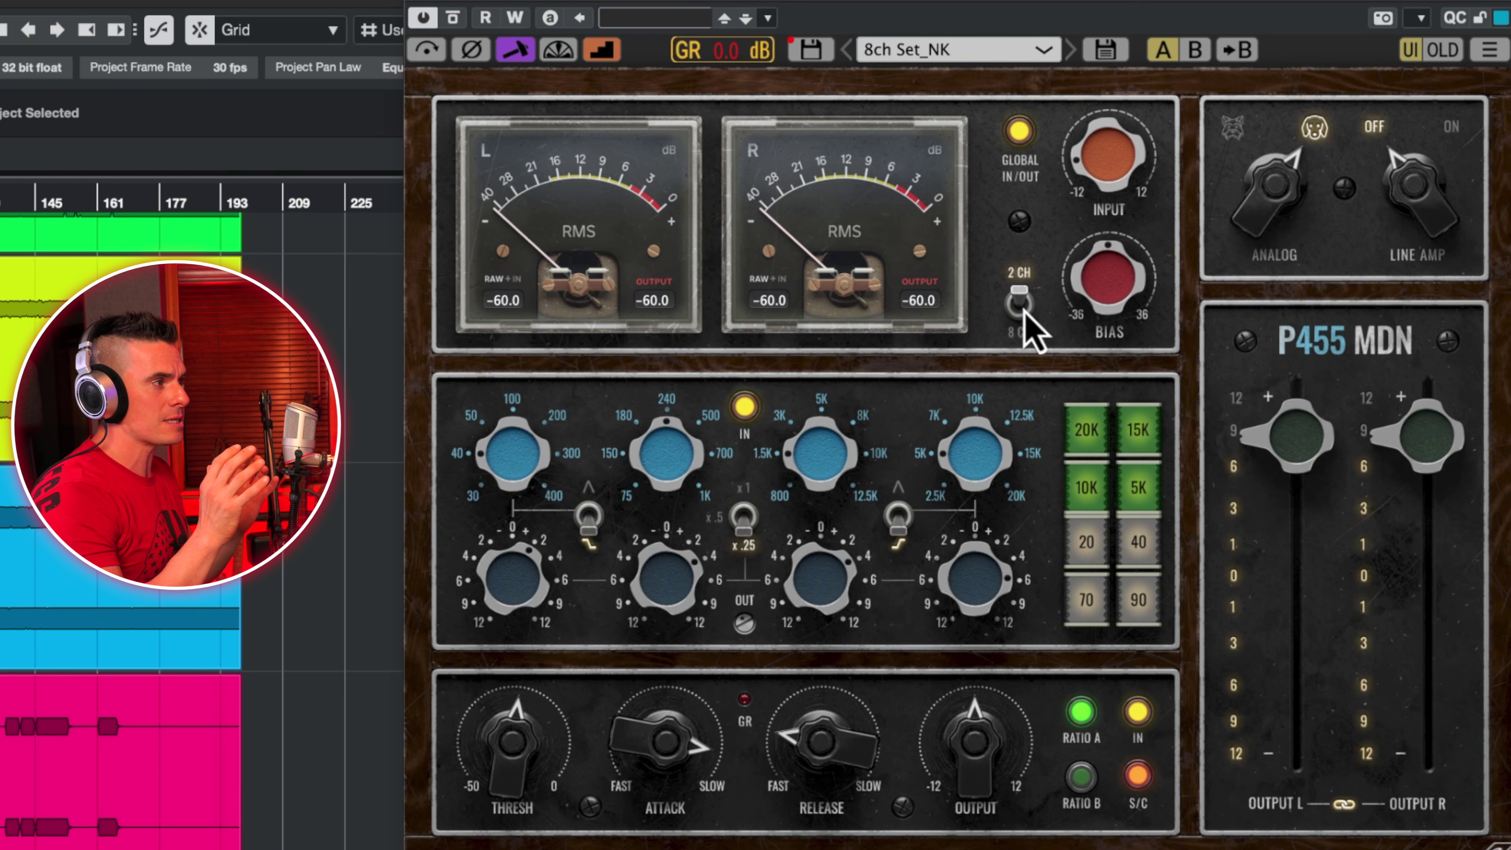
Switch the channel mode to 8 CH and lower the linked output faders to 6.96 dB
{"action": "left_click", "coordinate": [1021, 305]}
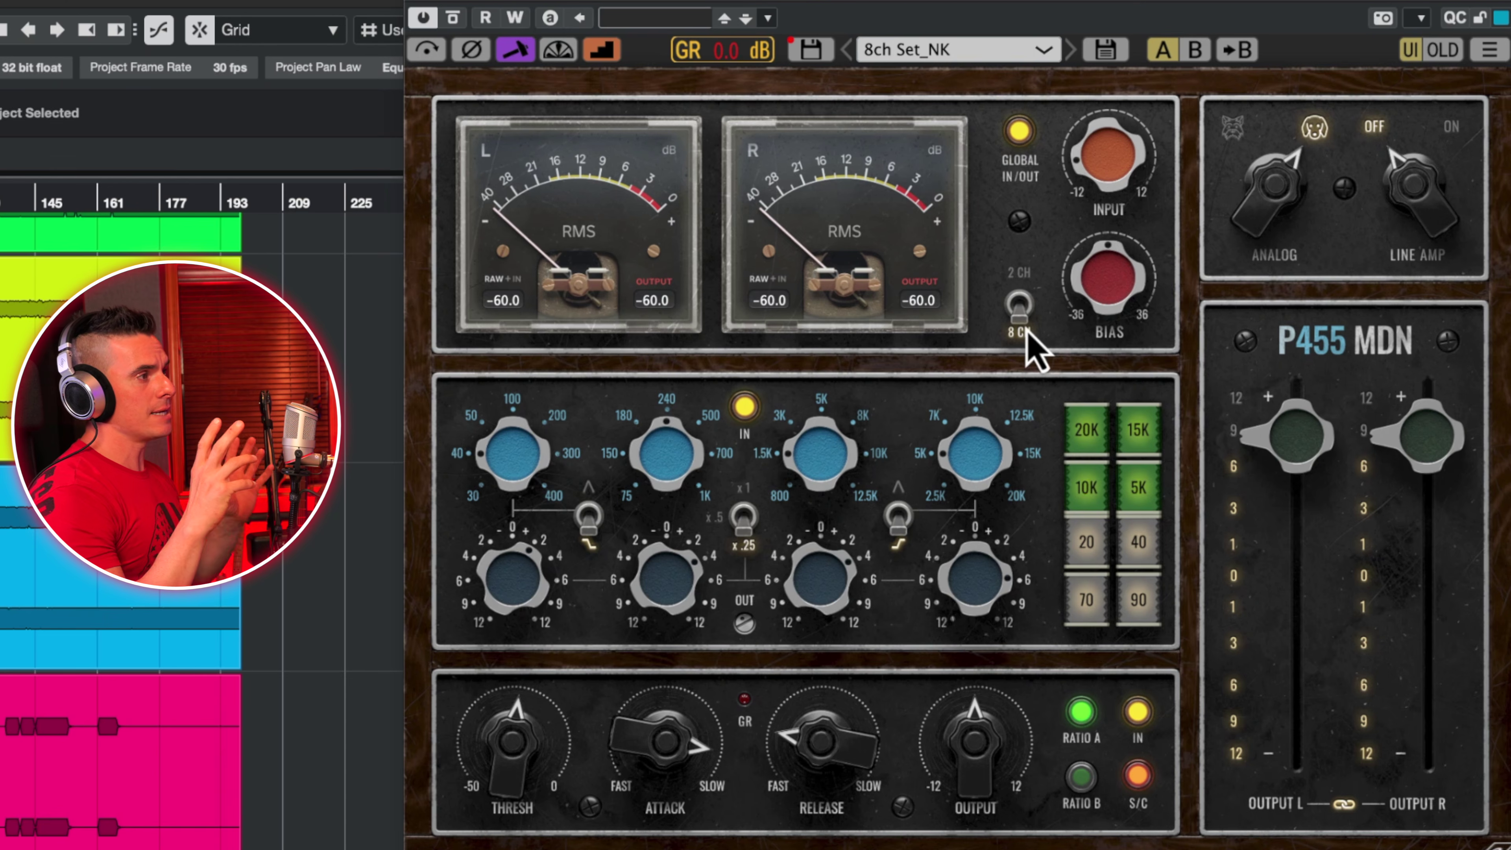
{"action": "mouse_move", "coordinate": [1100, 166]}
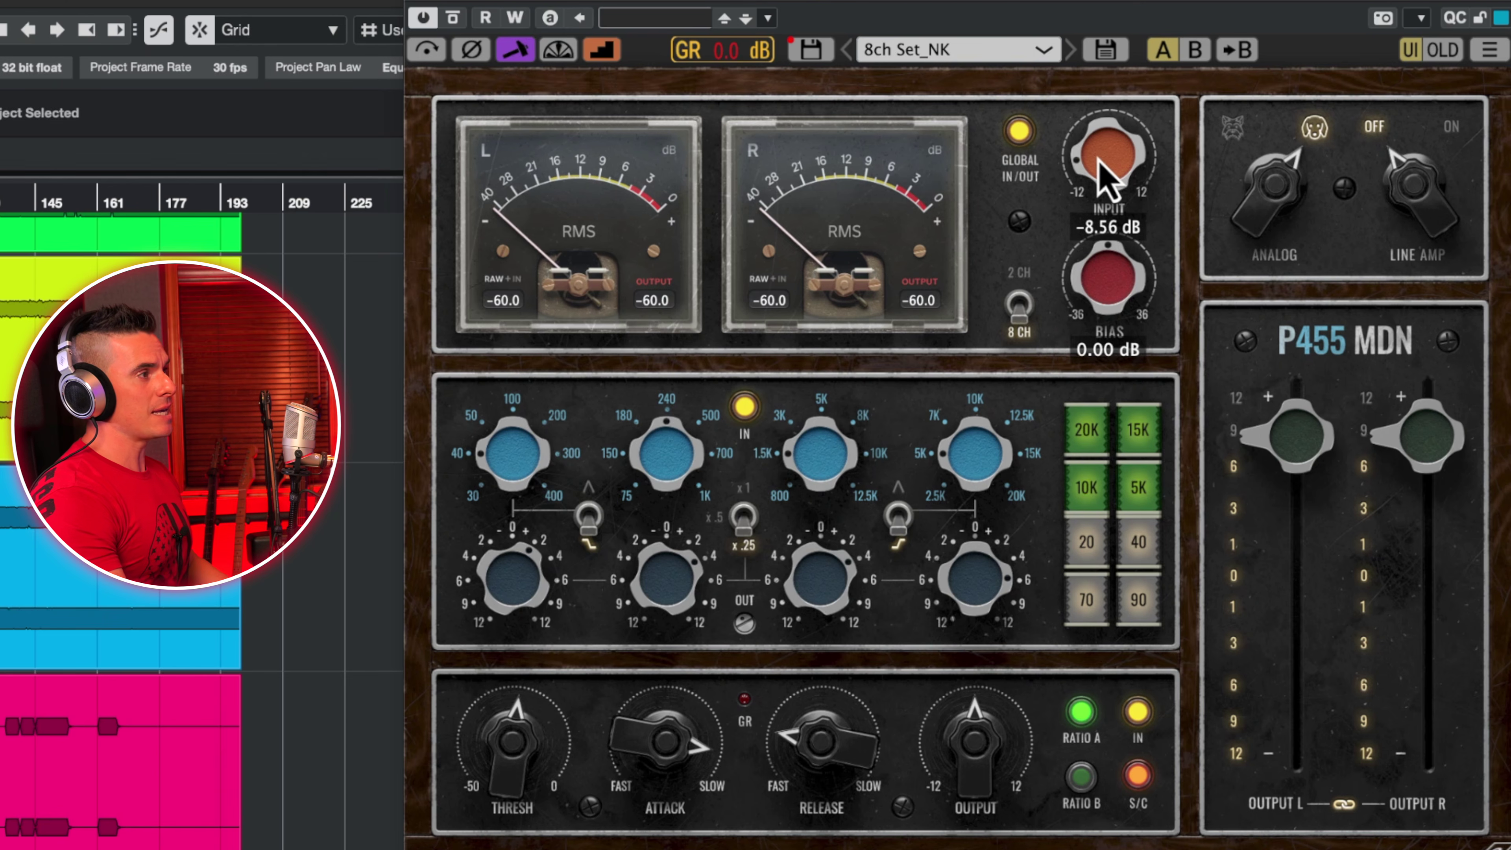
{"action": "mouse_move", "coordinate": [1374, 467]}
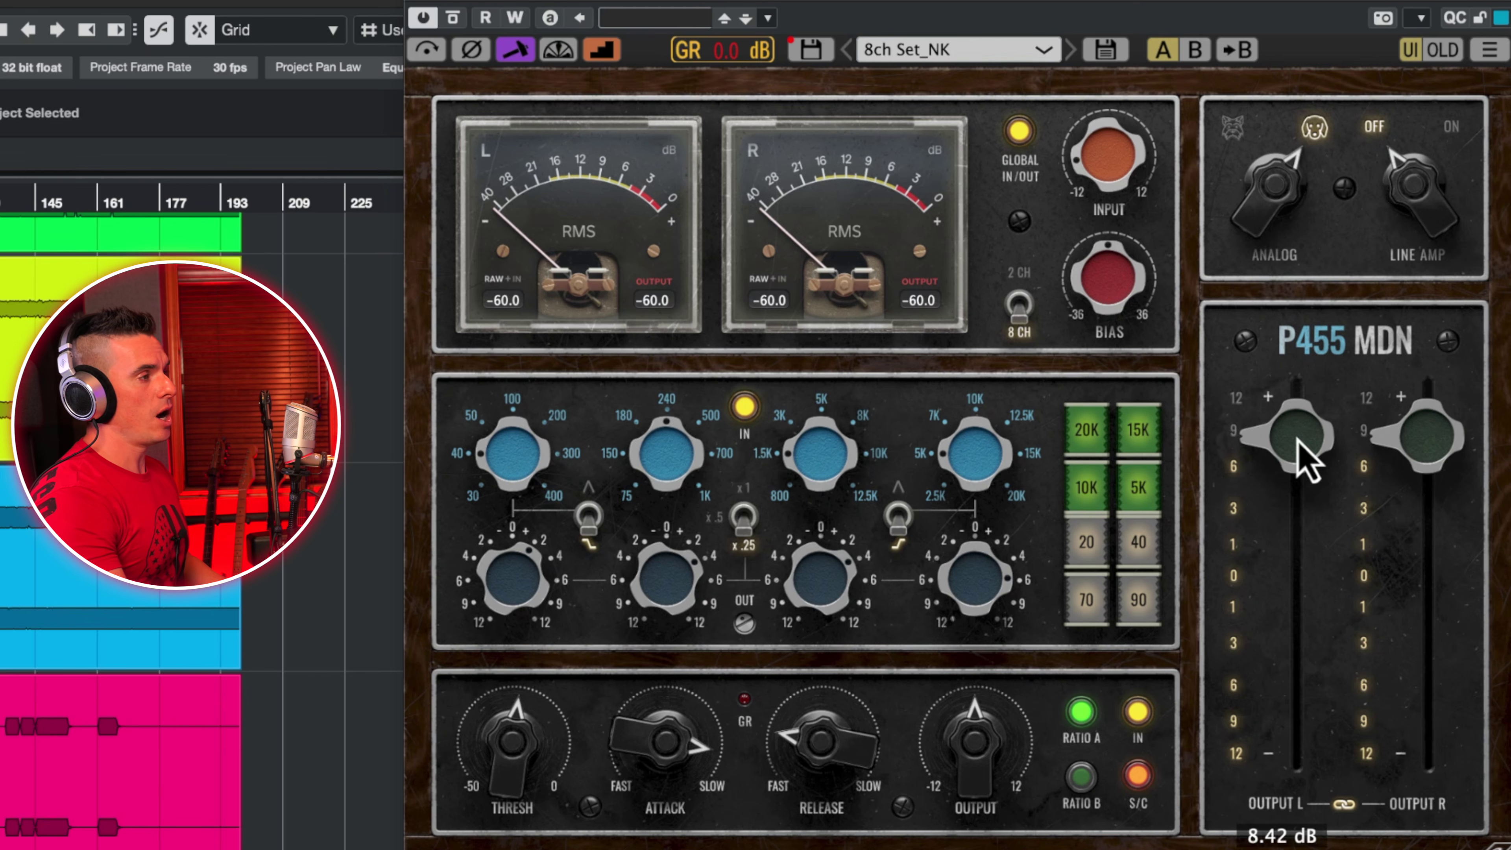
{"action": "mouse_move", "coordinate": [1297, 439]}
{"action": "left_mouse_down"}
{"action": "mouse_move", "coordinate": [1298, 513]}
{"action": "mouse_move", "coordinate": [1310, 465]}
{"action": "left_mouse_up"}
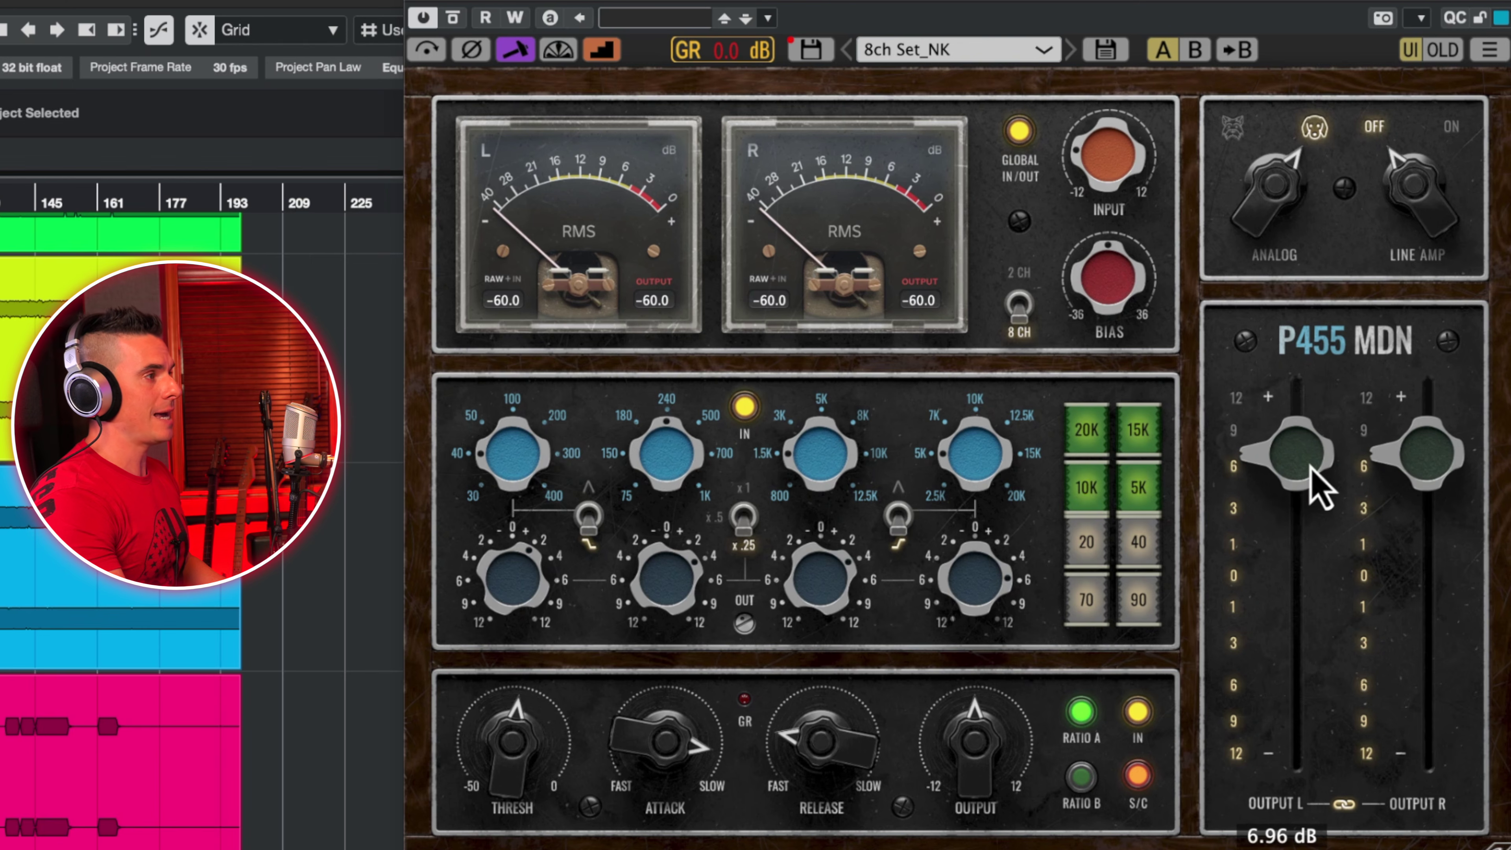
{"action": "mouse_move", "coordinate": [1131, 306]}
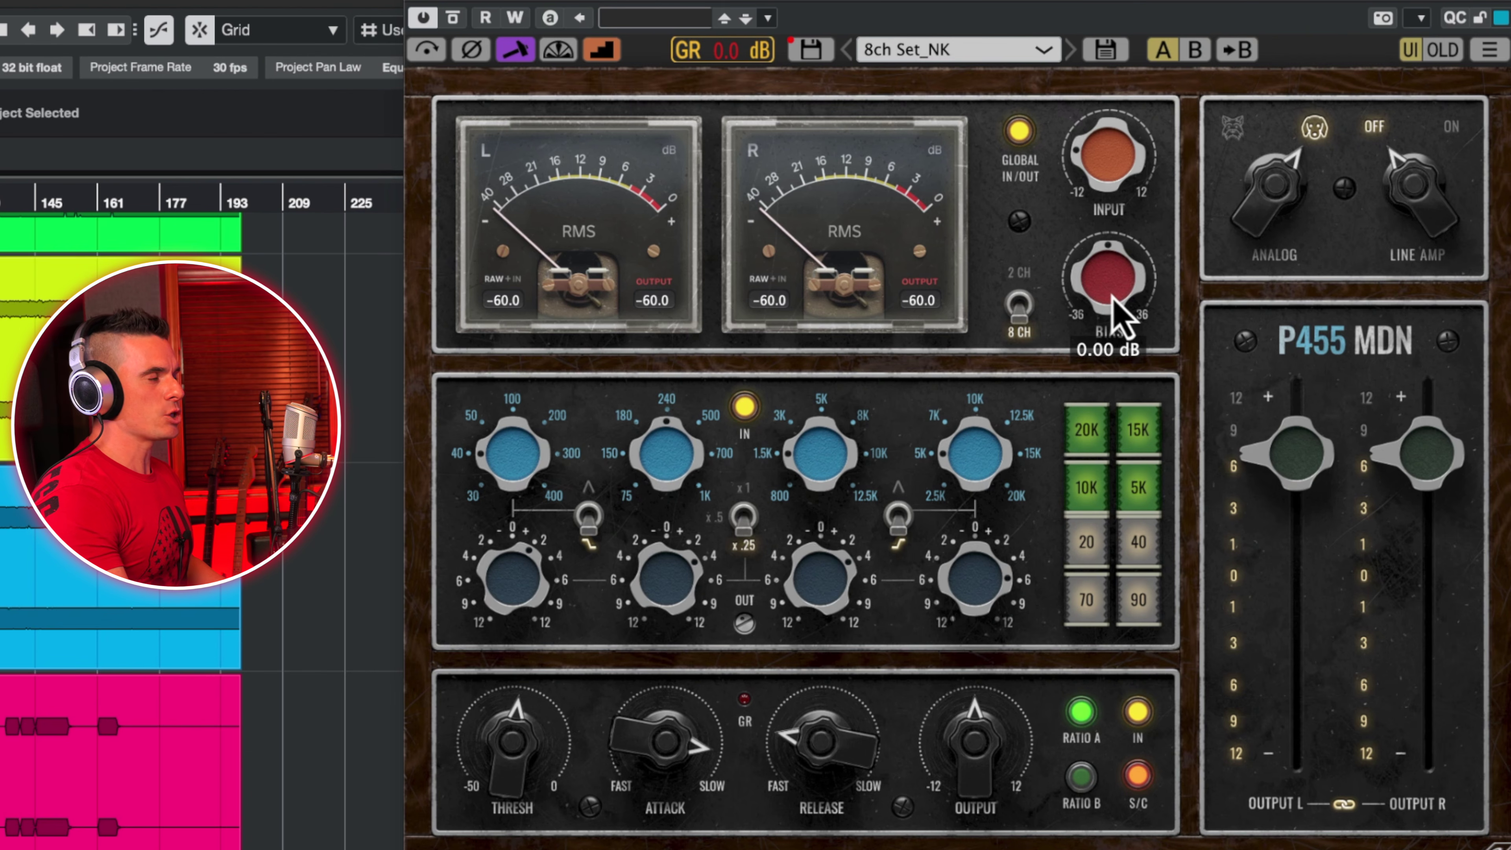
{"action": "left_click_drag", "start_coordinate": [1114, 298], "coordinate": [1105, 295]}
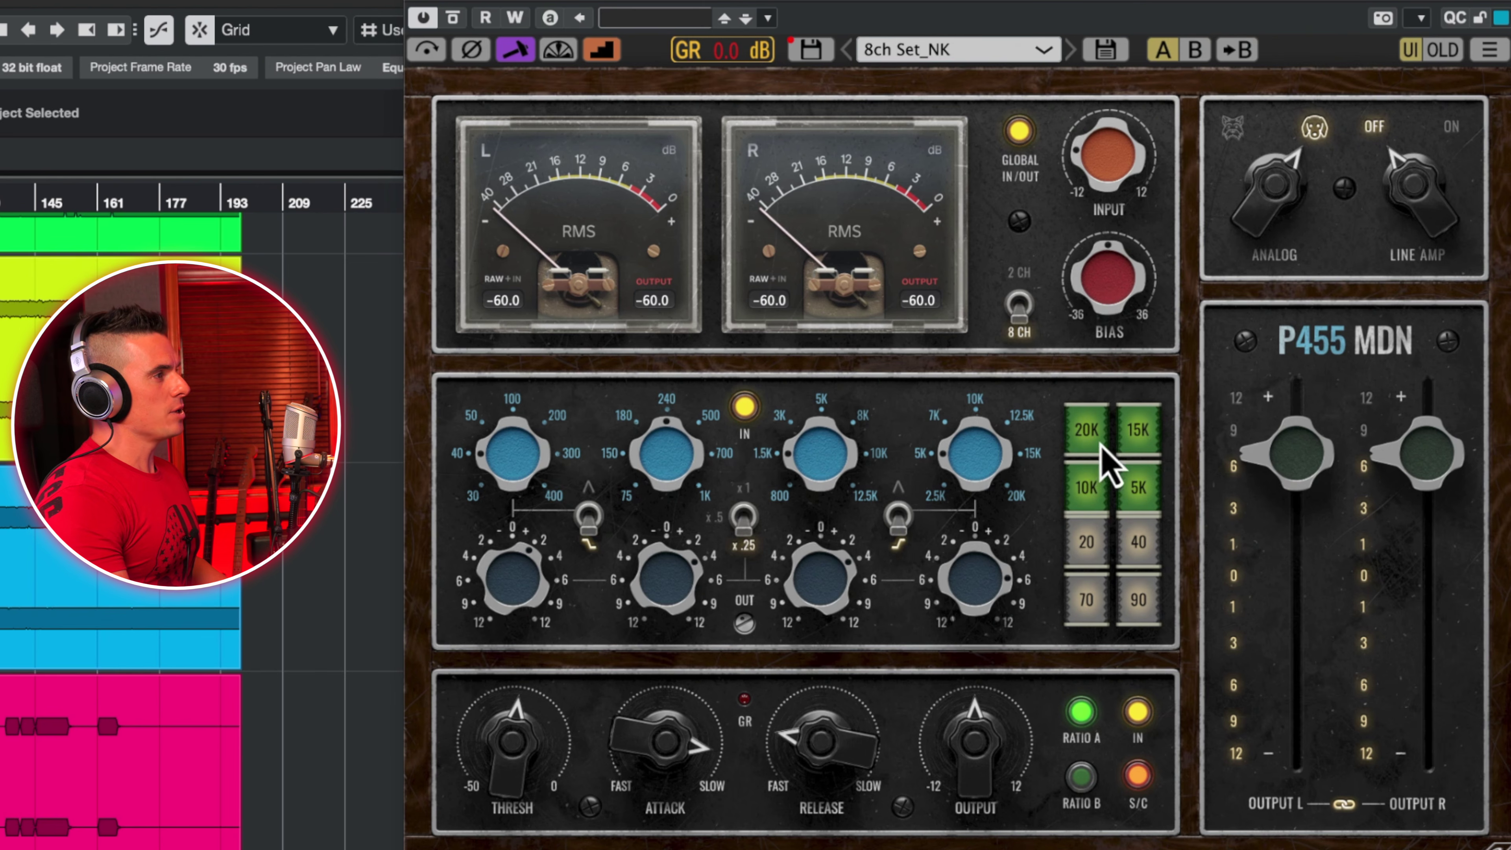
Compare the mix with the P455 MDN bypassed and active twice during playback, leaving it active
{"action": "mouse_move", "coordinate": [943, 712]}
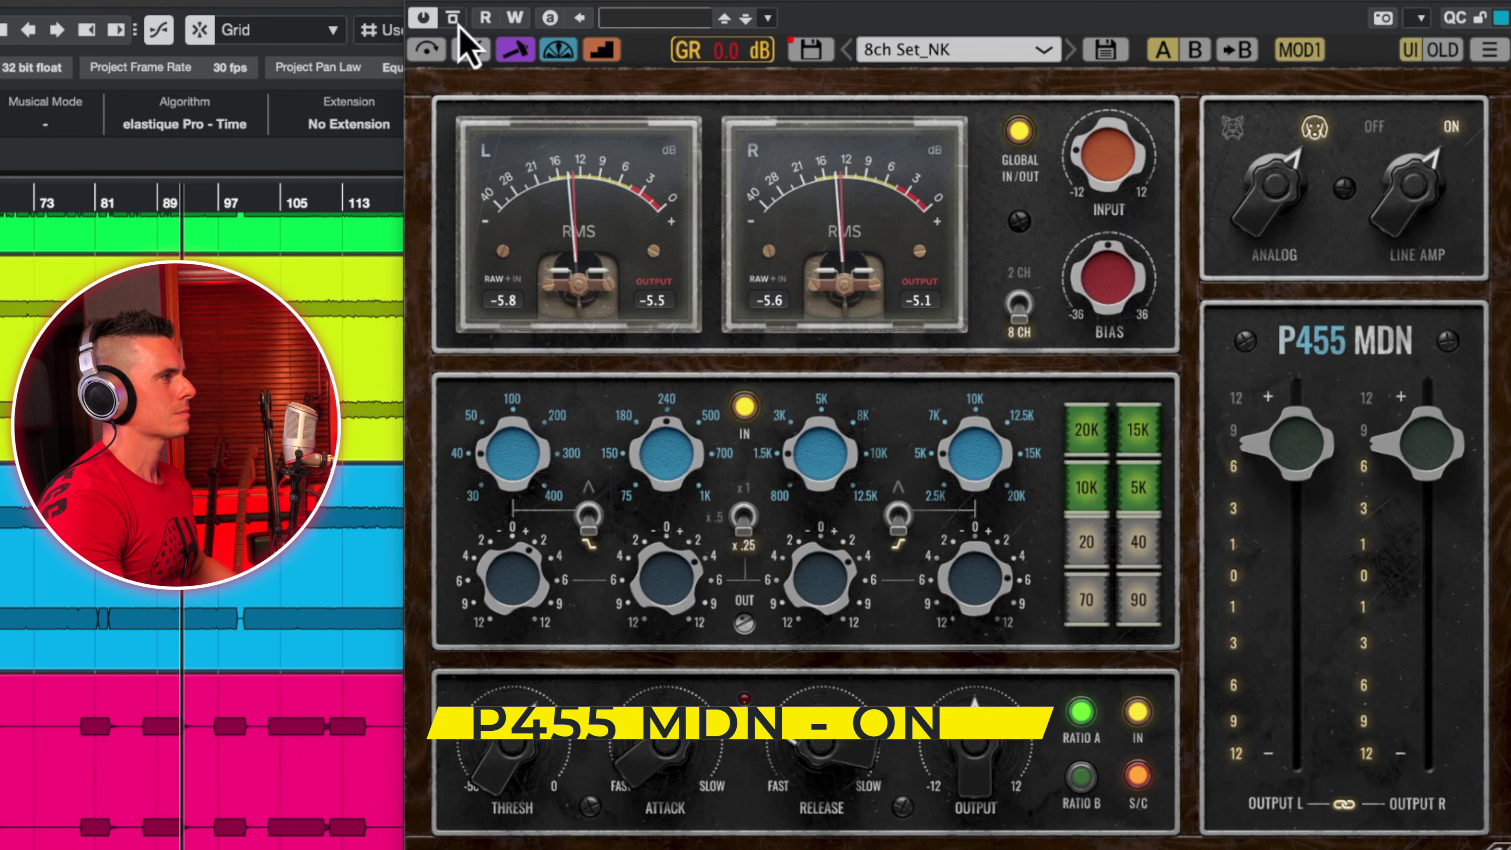
{"action": "left_click", "coordinate": [452, 19]}
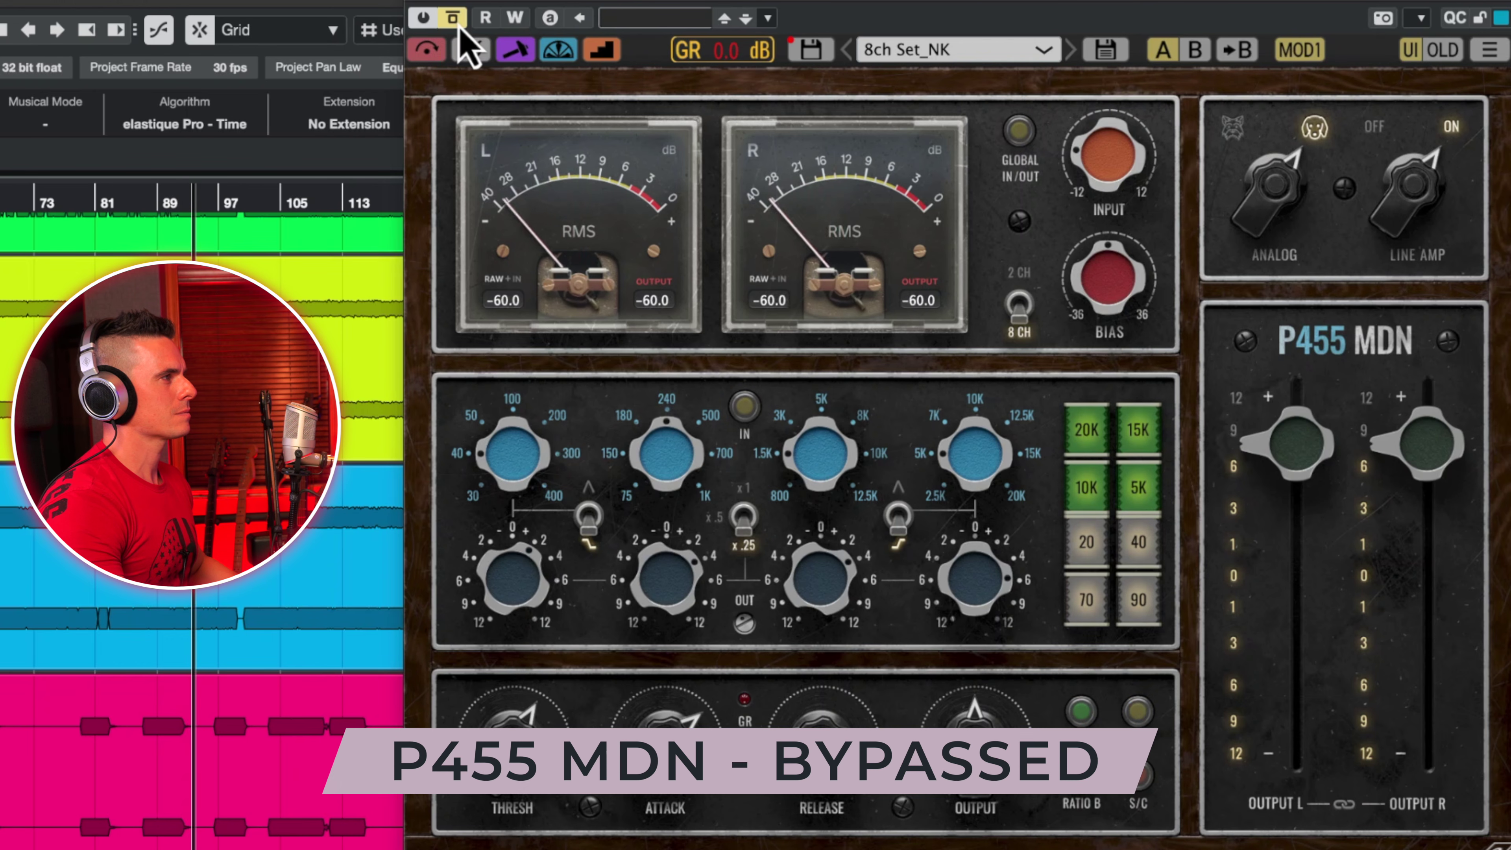
{"action": "left_click", "coordinate": [457, 22]}
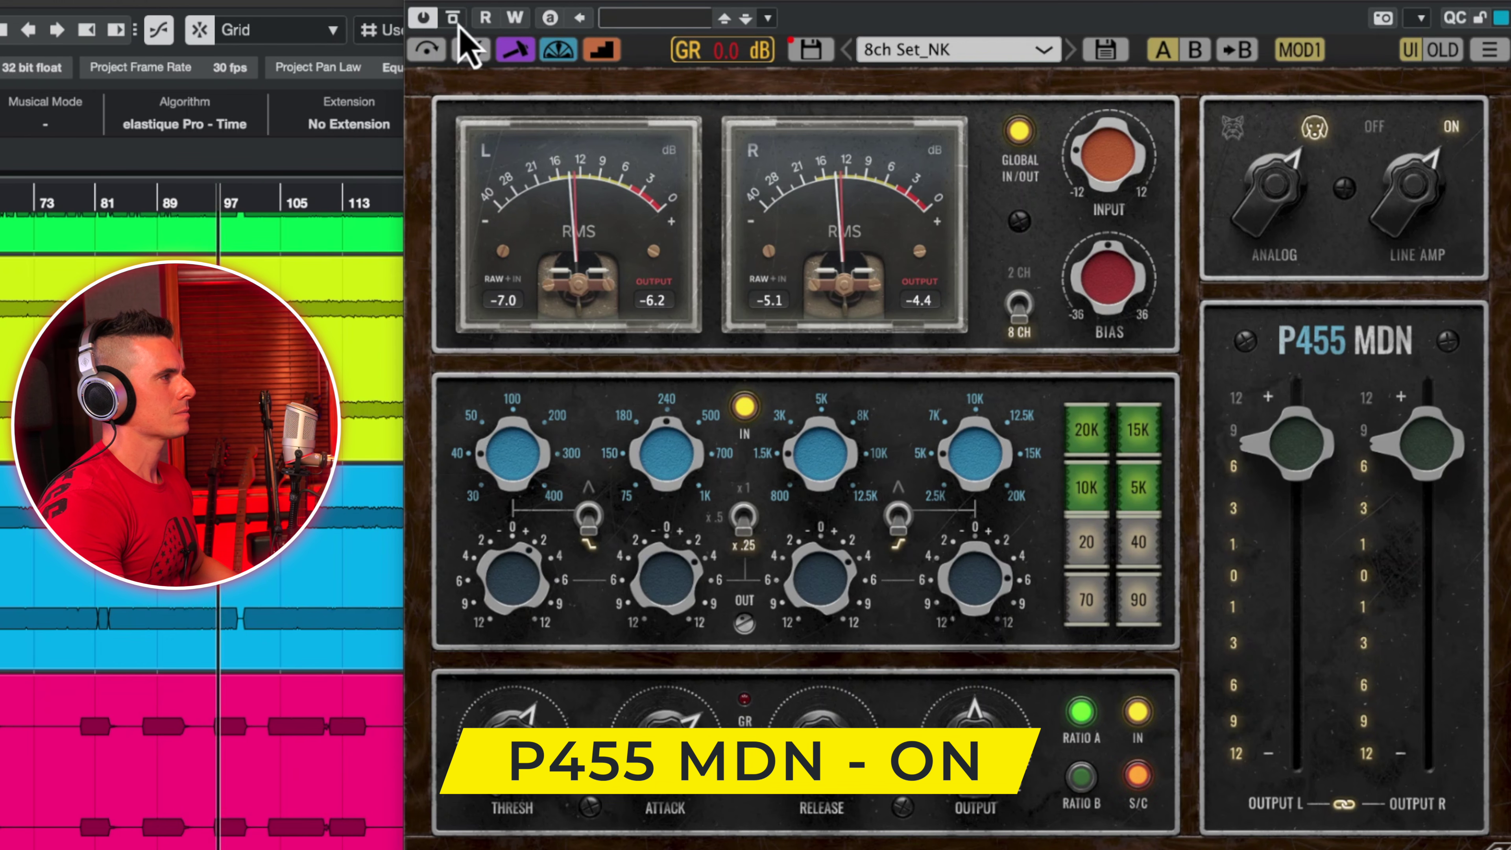
{"action": "left_click", "coordinate": [458, 24]}
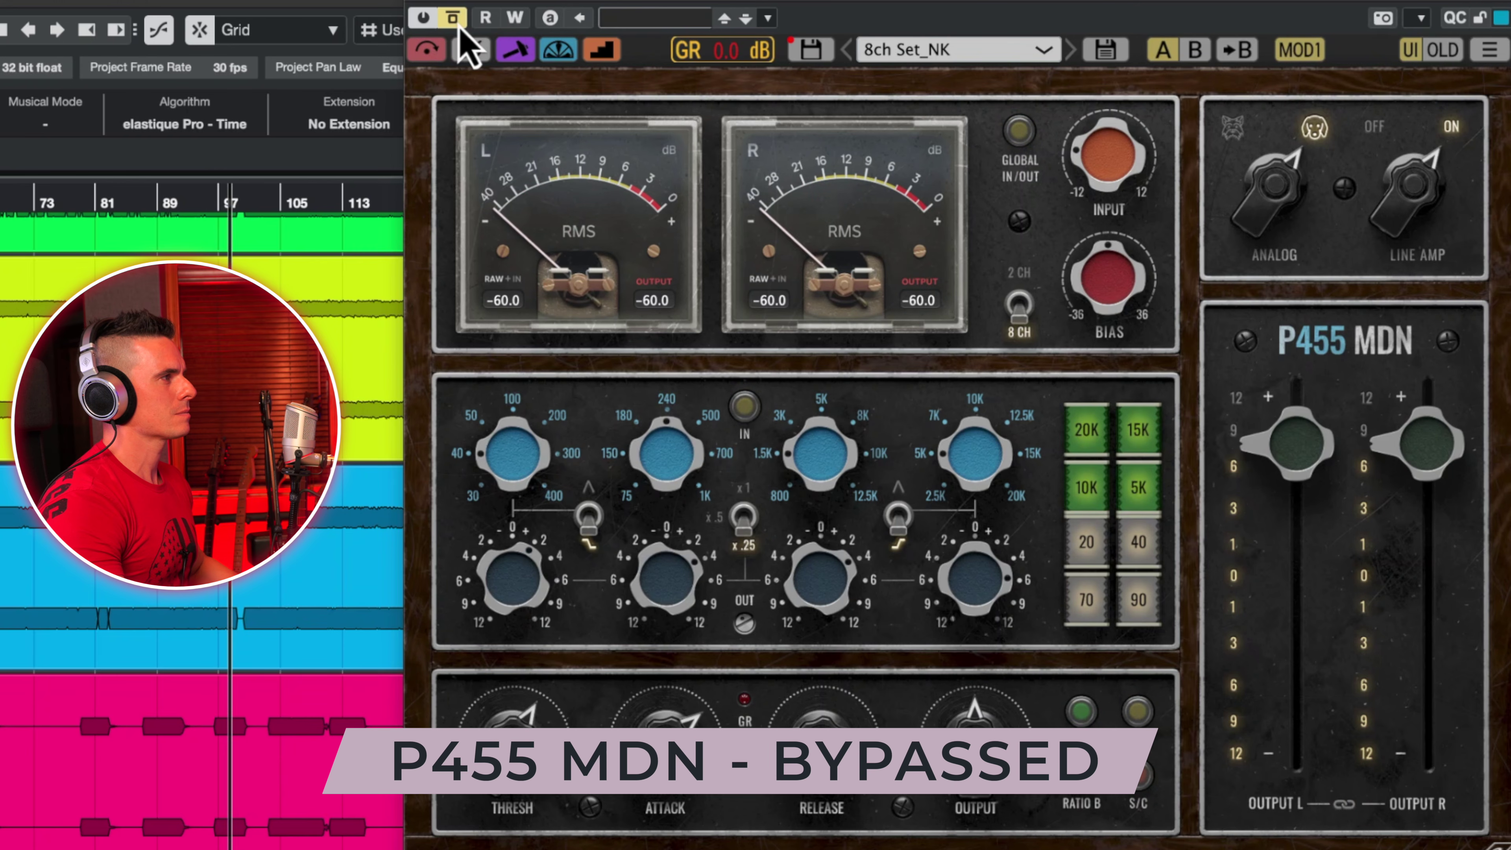
{"action": "left_click", "coordinate": [458, 24]}
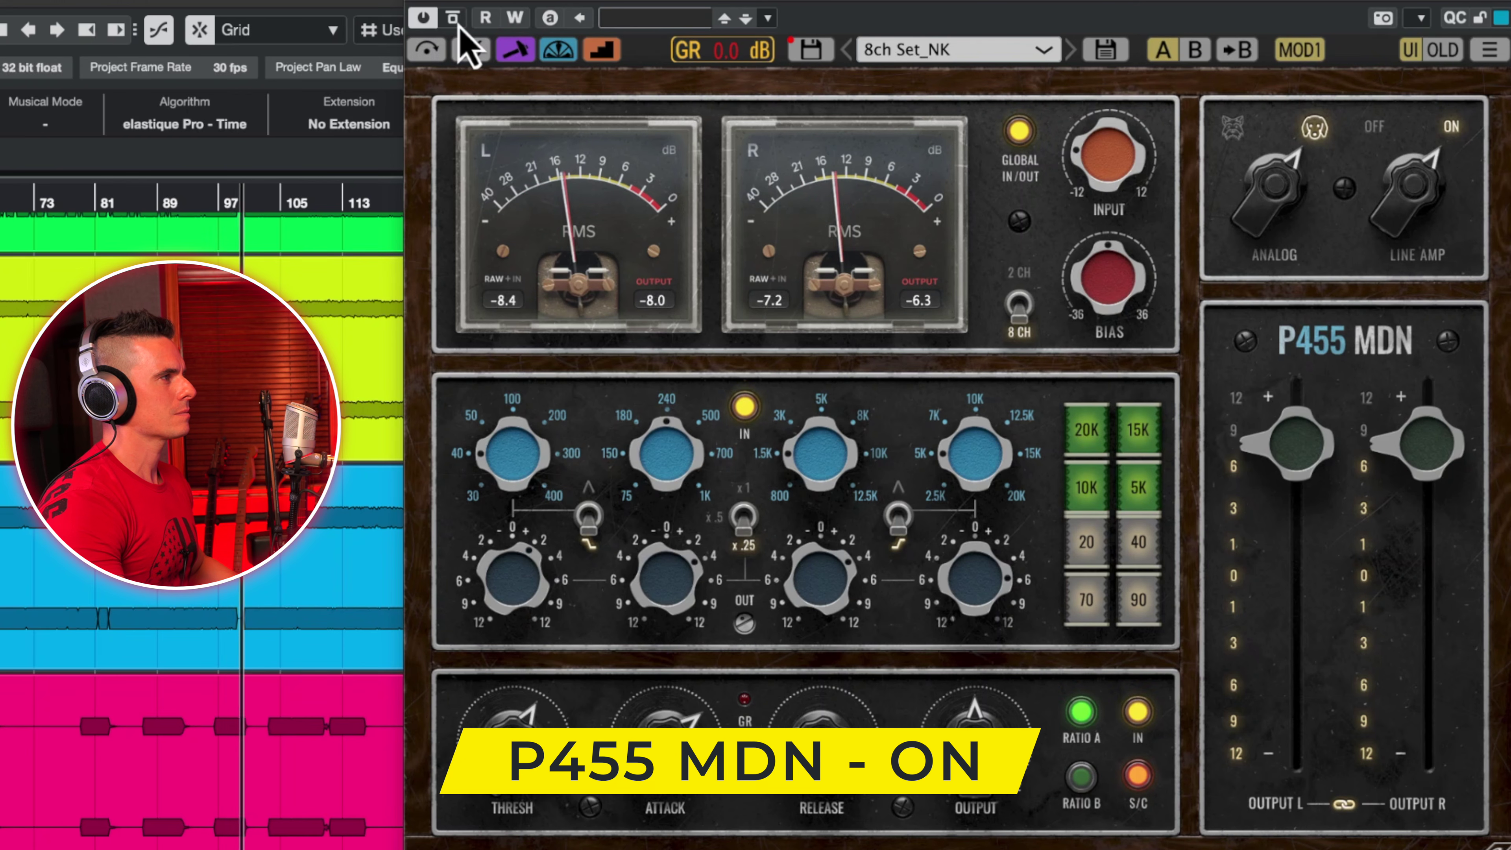
Compare the playing mix with stereo width off and on, and again with the whole plugin bypassed and active
{"action": "left_click", "coordinate": [560, 53]}
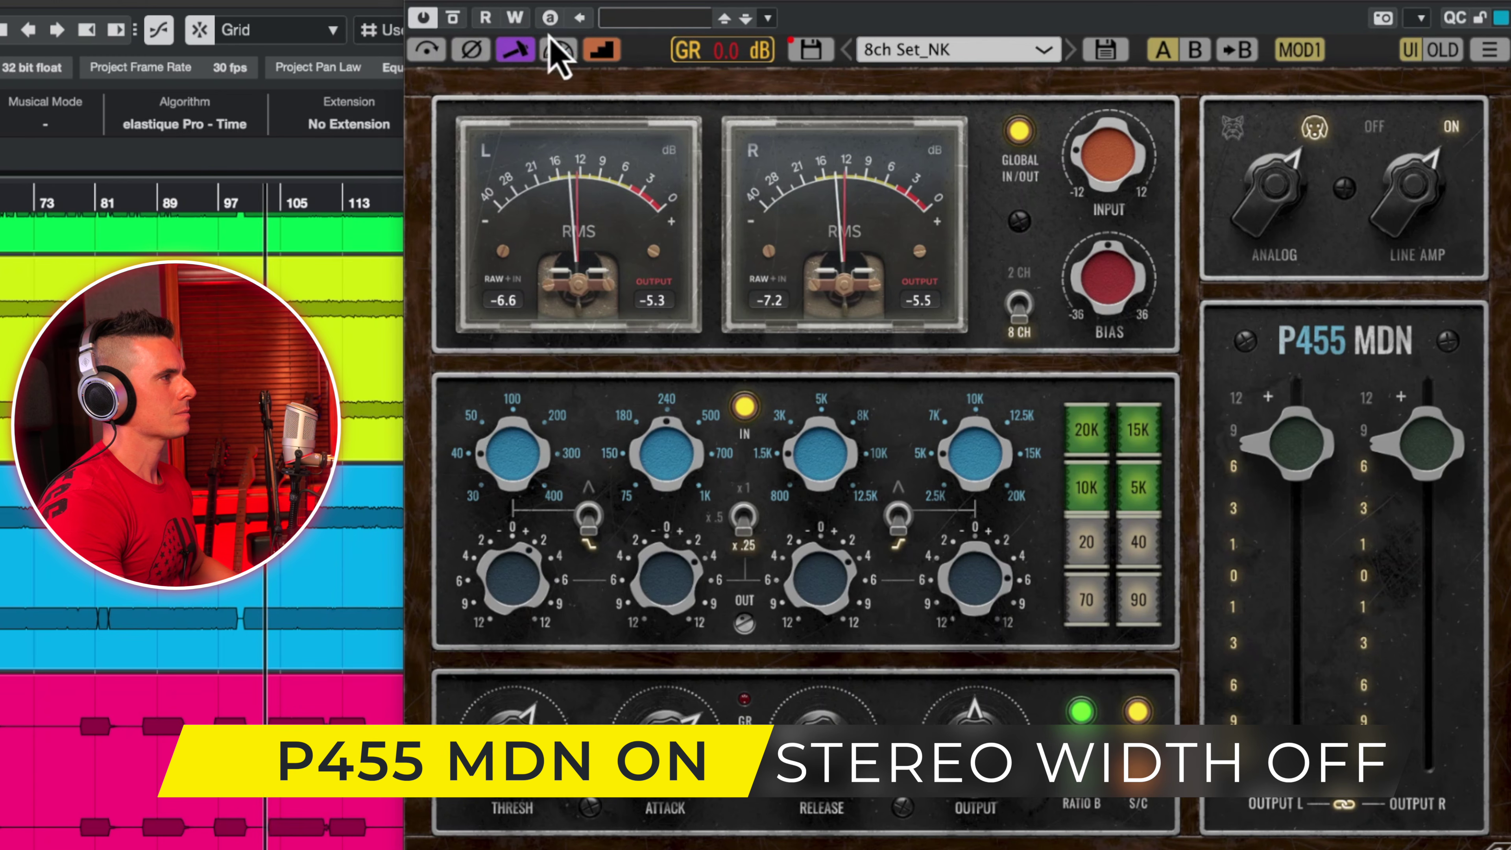
{"action": "left_click", "coordinate": [556, 54]}
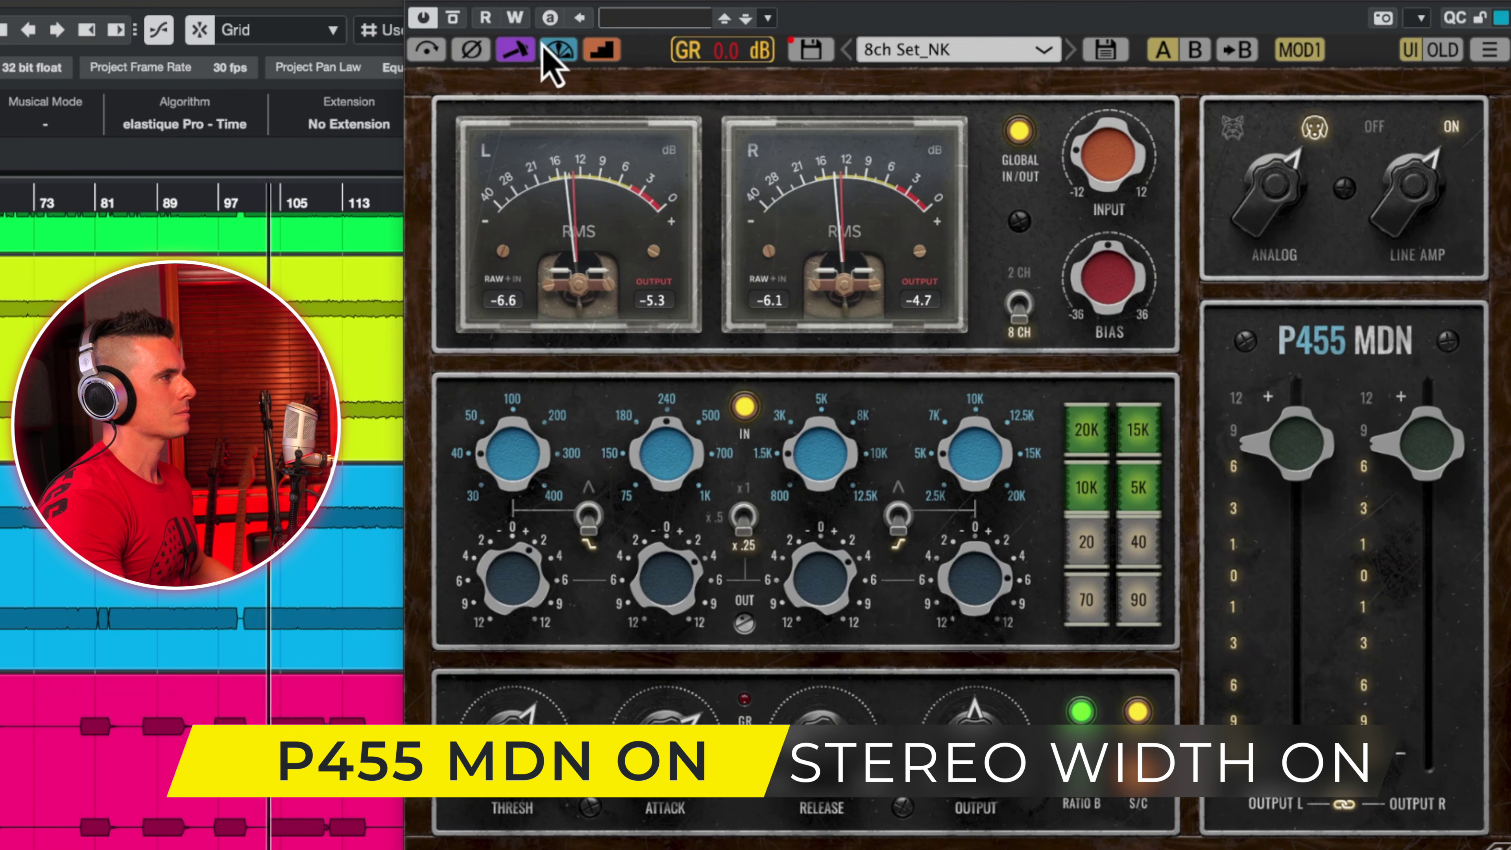
{"action": "left_click", "coordinate": [453, 18]}
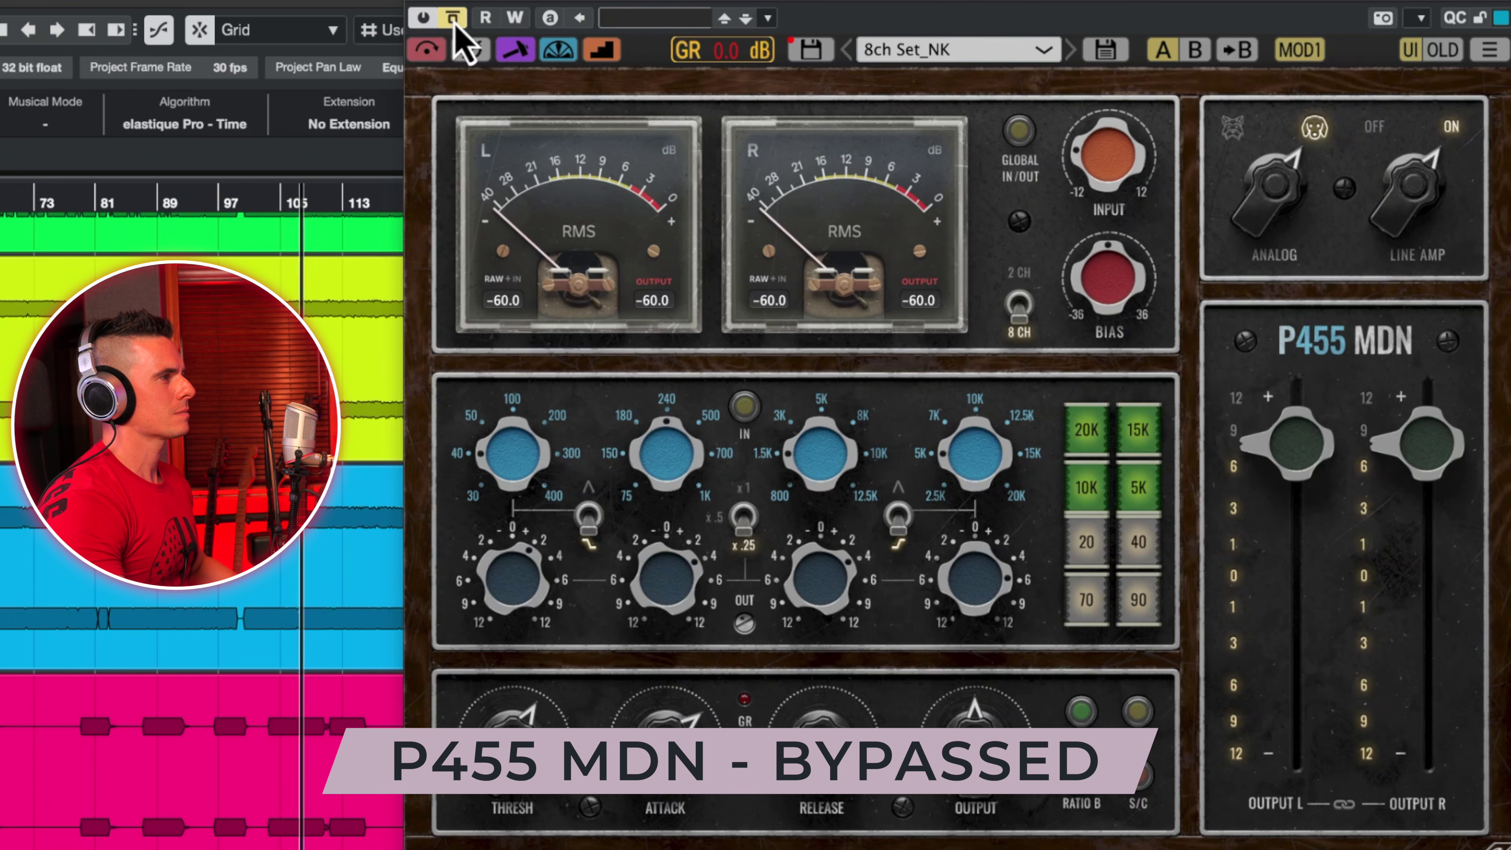
{"action": "left_click", "coordinate": [453, 19]}
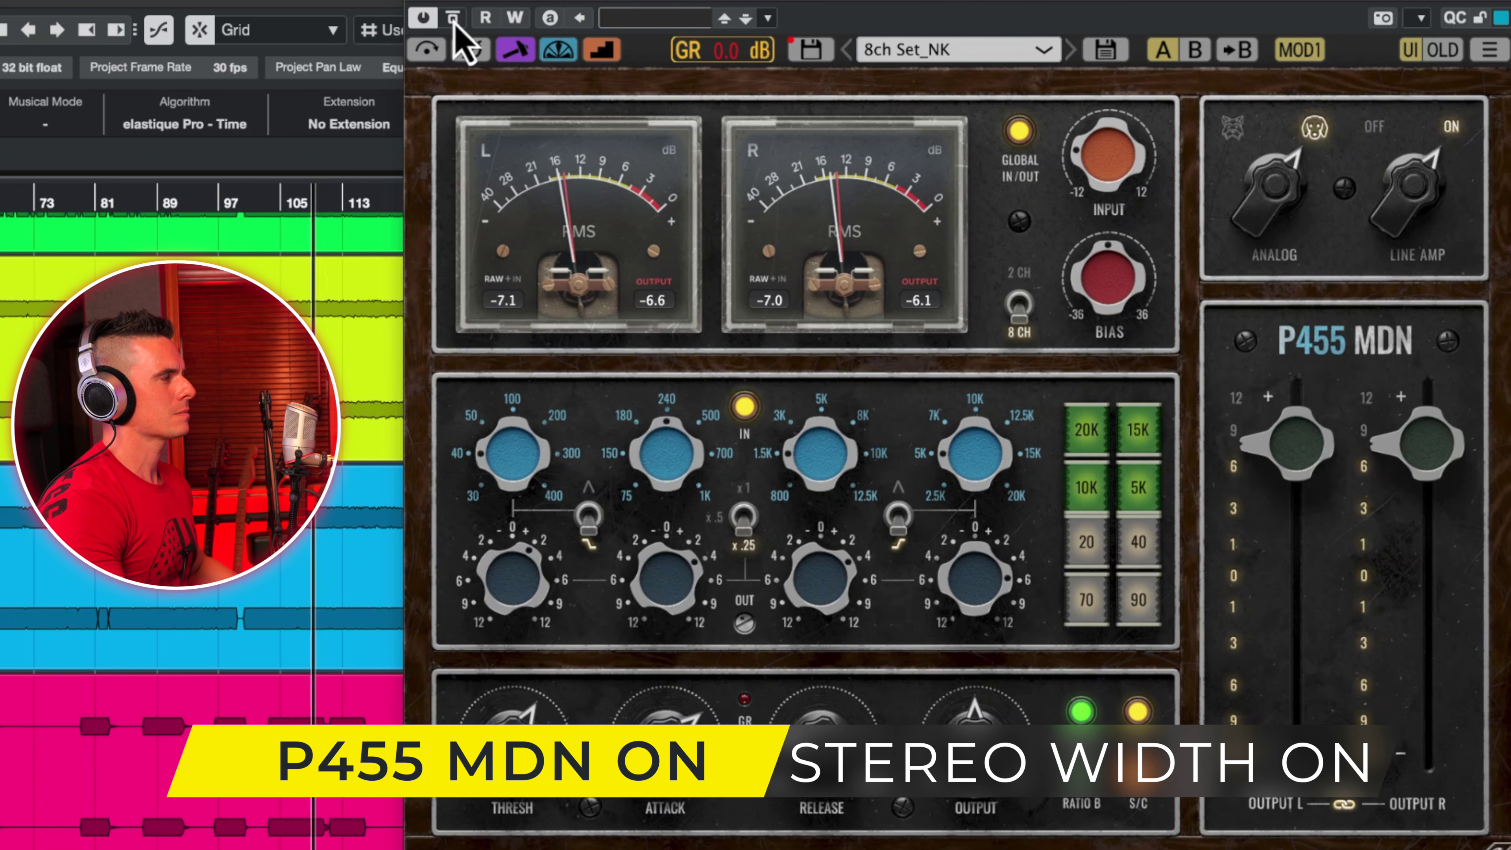
{"action": "left_click", "coordinate": [453, 19]}
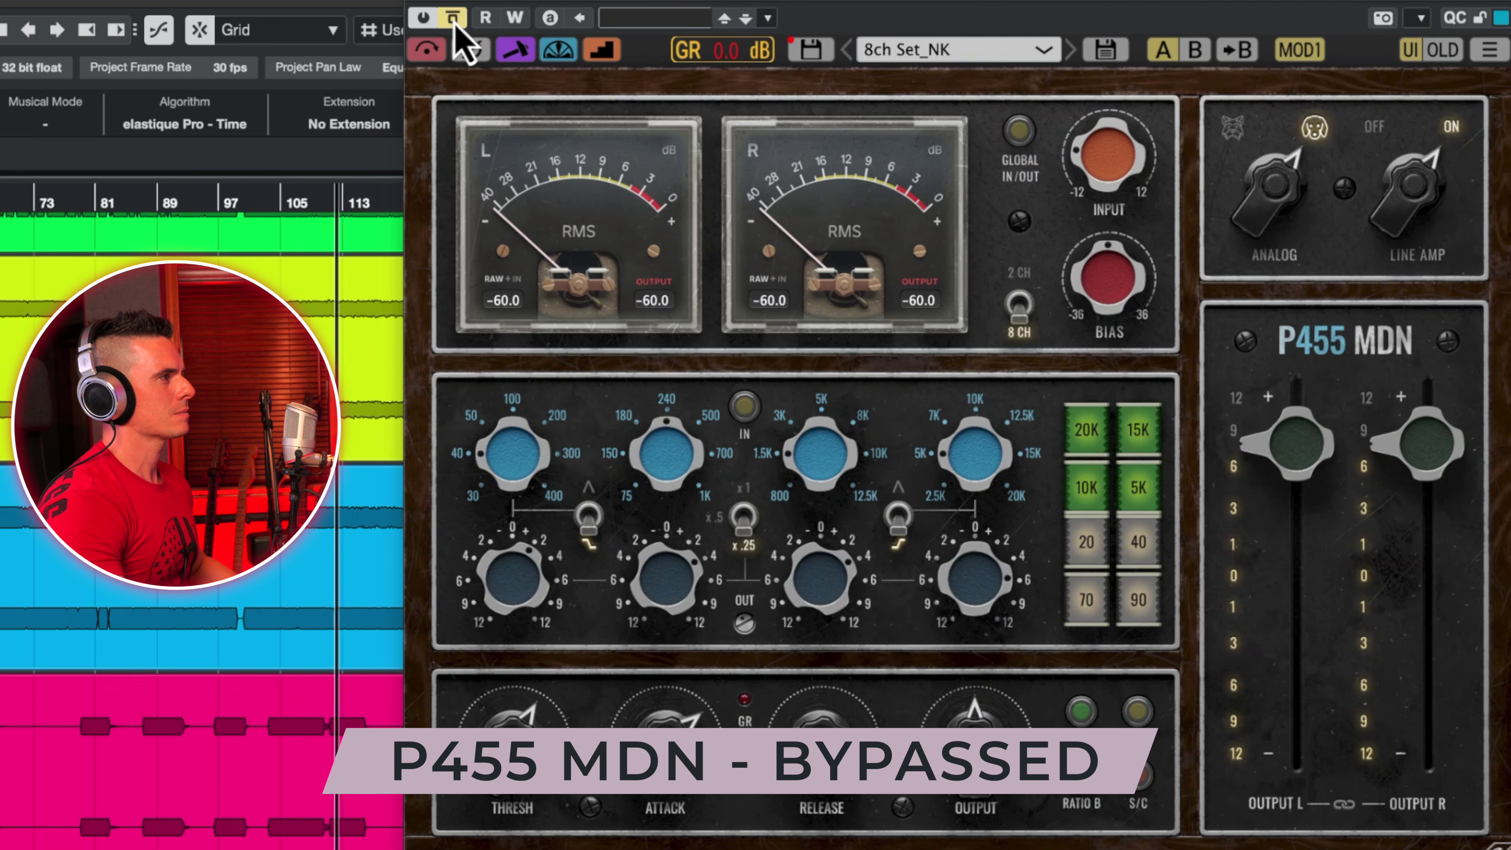
{"action": "left_click", "coordinate": [453, 18]}
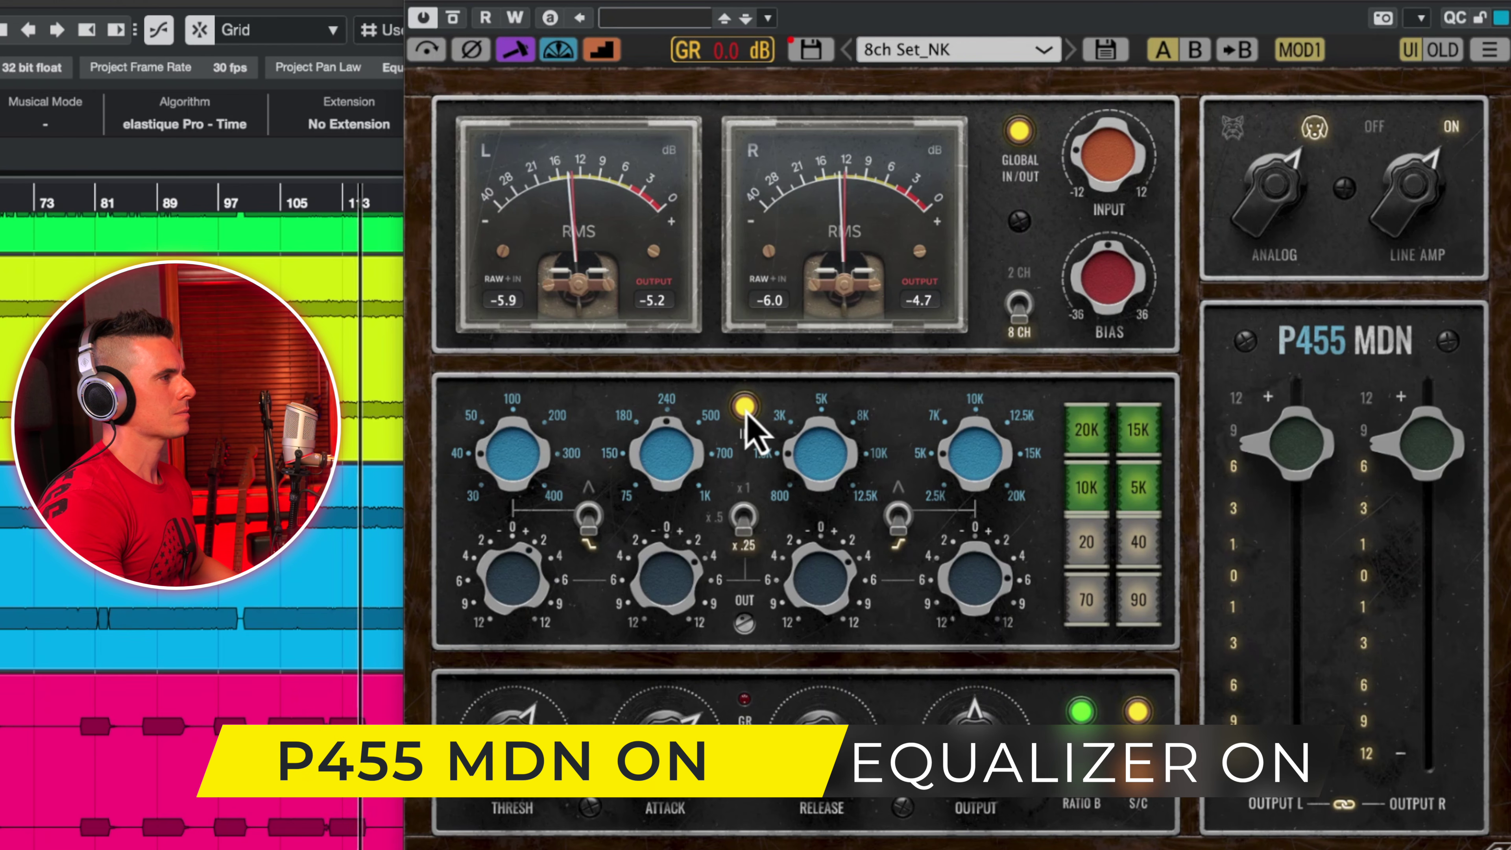
Audition the equalizer off and on, and set the highest band's gain to 1.50 and the neighbouring high-mid band's gain to 1.00
{"action": "left_click", "coordinate": [745, 408]}
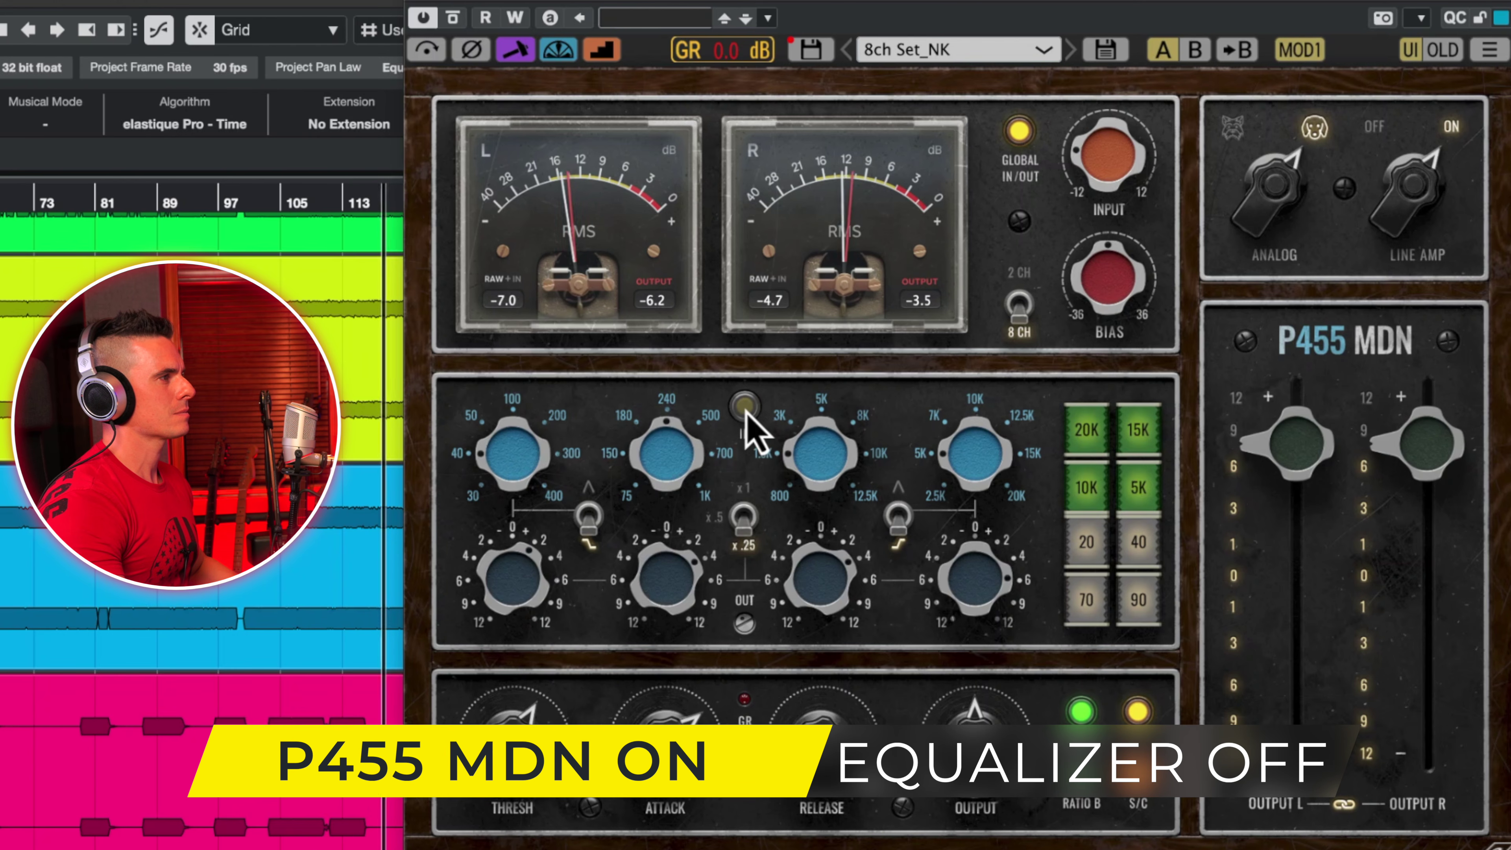
{"action": "left_click", "coordinate": [745, 409]}
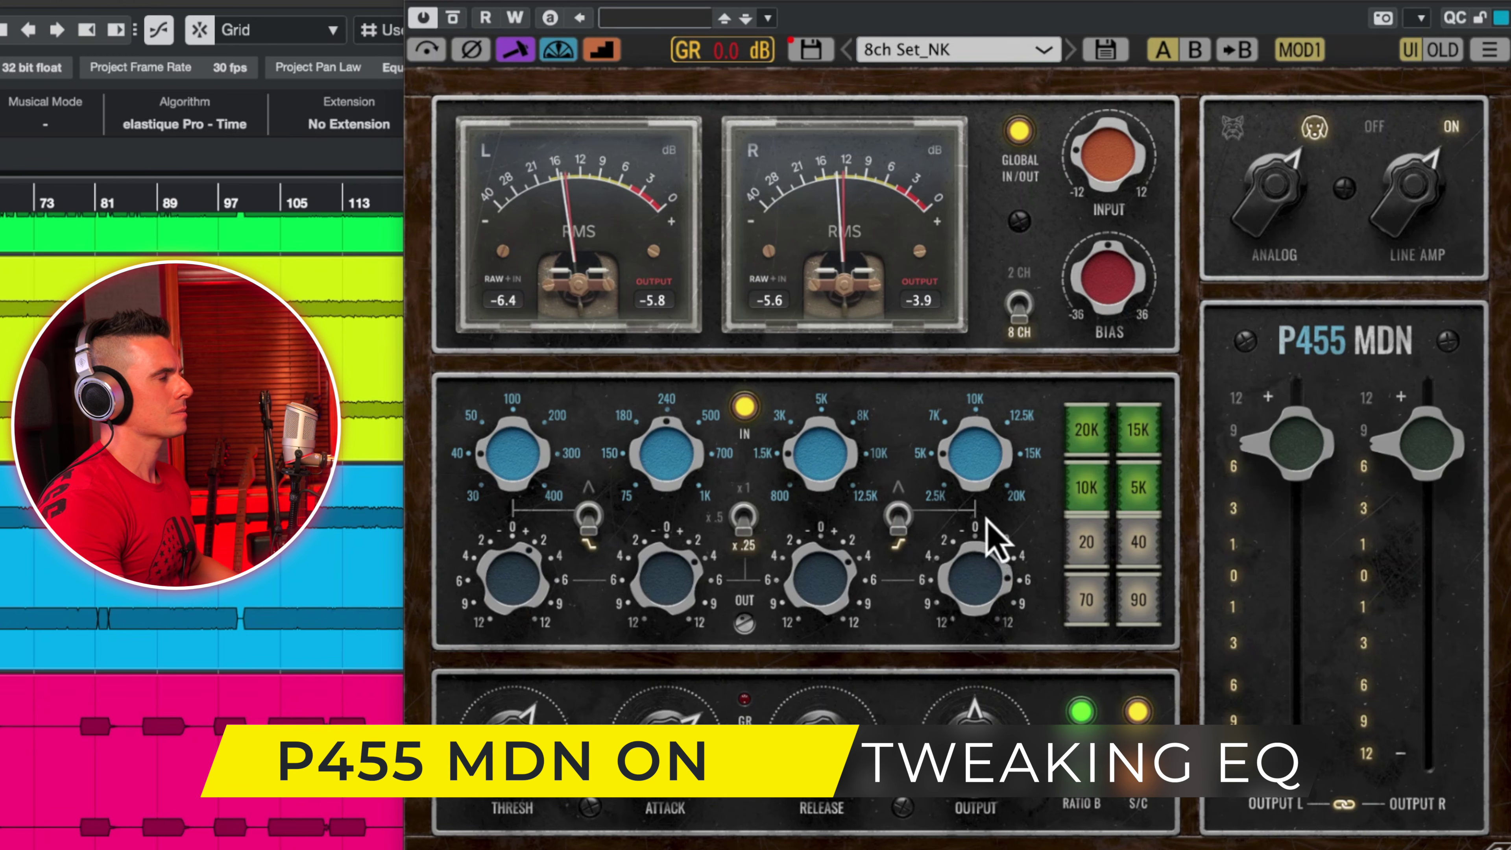
{"action": "left_click", "coordinate": [899, 513]}
{"action": "left_click", "coordinate": [904, 515]}
{"action": "mouse_move", "coordinate": [988, 580]}
{"action": "left_mouse_down"}
{"action": "mouse_move", "coordinate": [974, 644]}
{"action": "mouse_move", "coordinate": [992, 541]}
{"action": "mouse_move", "coordinate": [979, 580]}
{"action": "left_mouse_up"}
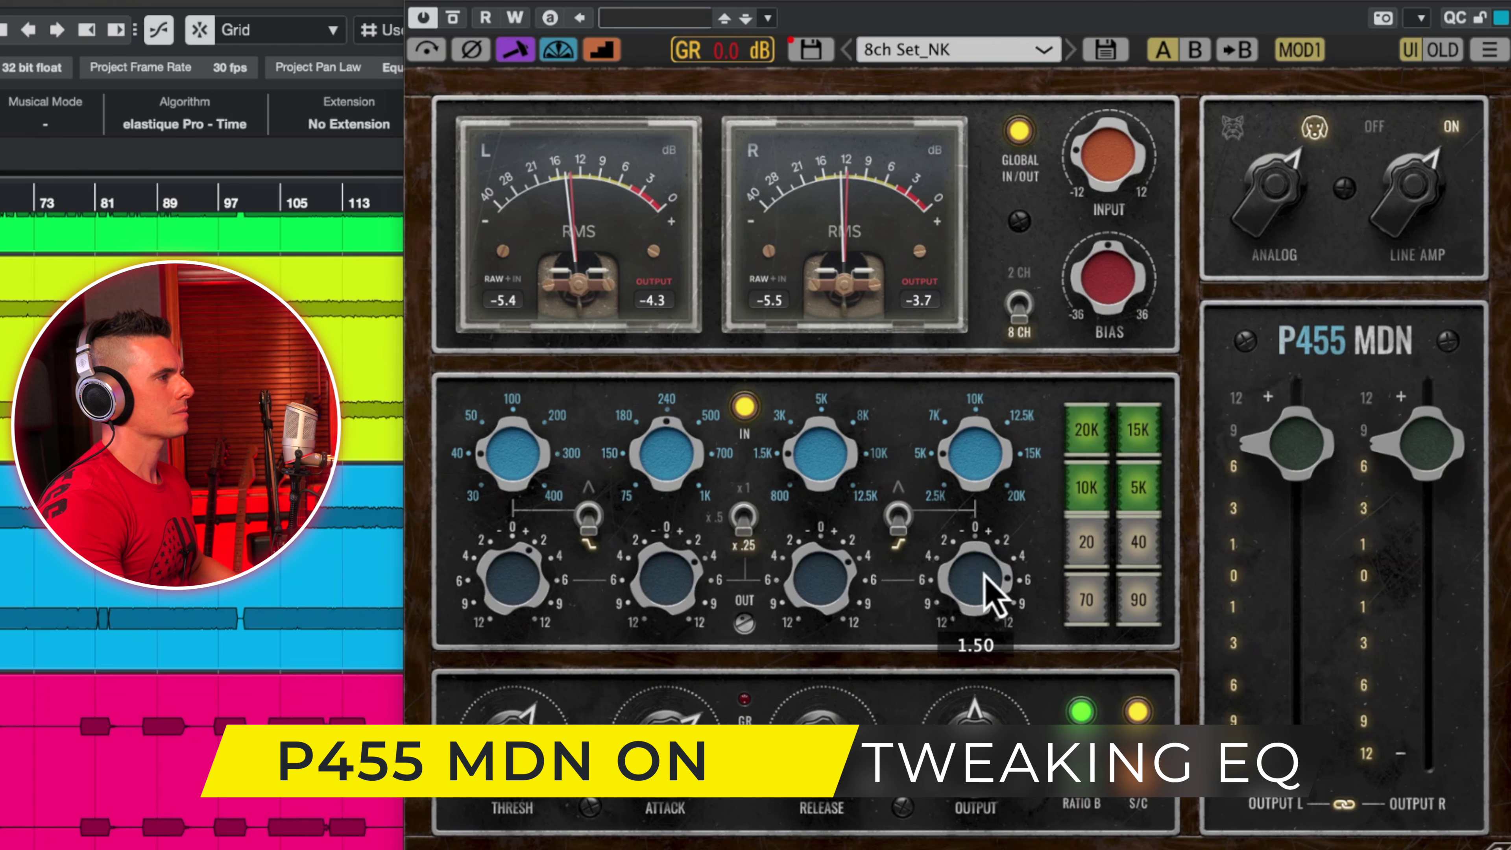
{"action": "mouse_move", "coordinate": [821, 601]}
{"action": "left_mouse_down"}
{"action": "mouse_move", "coordinate": [810, 699]}
{"action": "mouse_move", "coordinate": [849, 526]}
{"action": "mouse_move", "coordinate": [825, 580]}
{"action": "left_mouse_up"}
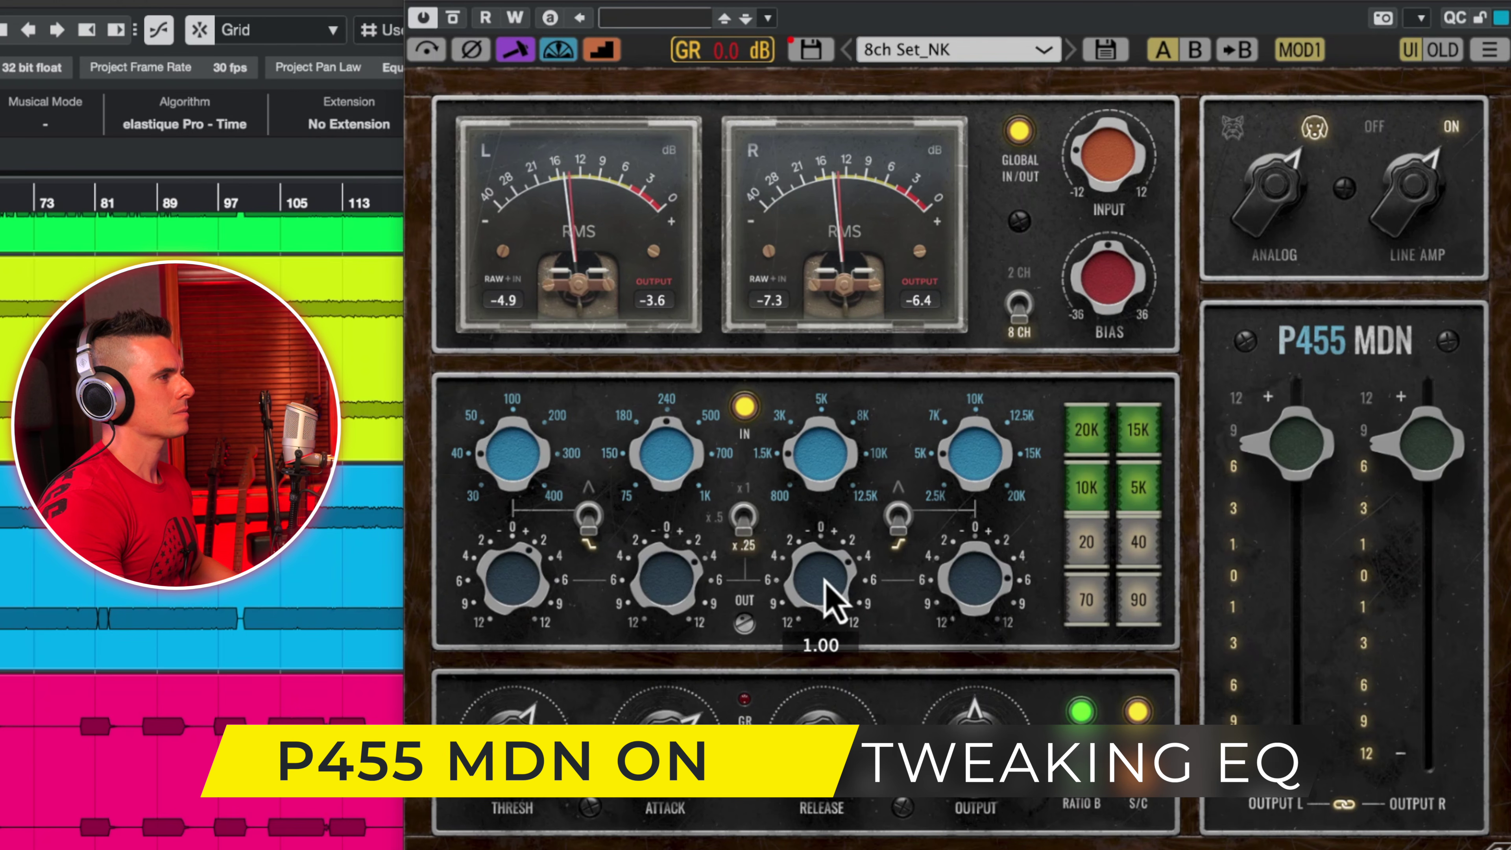
Check the mix against bypass and level-match it by setting the linked output faders to 7.10 dB
{"action": "left_click", "coordinate": [454, 18]}
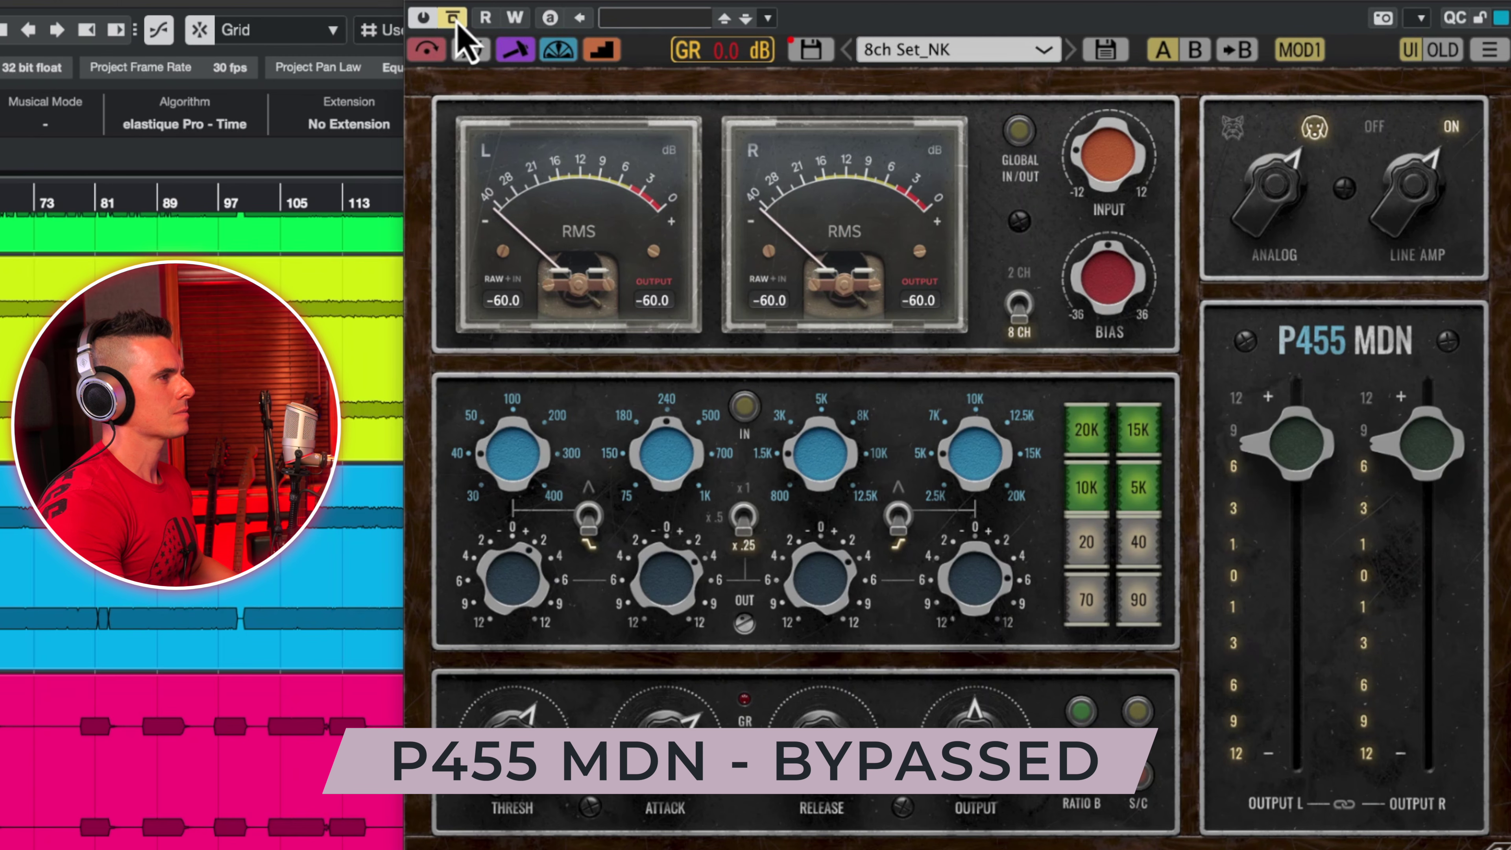
{"action": "left_click", "coordinate": [457, 23]}
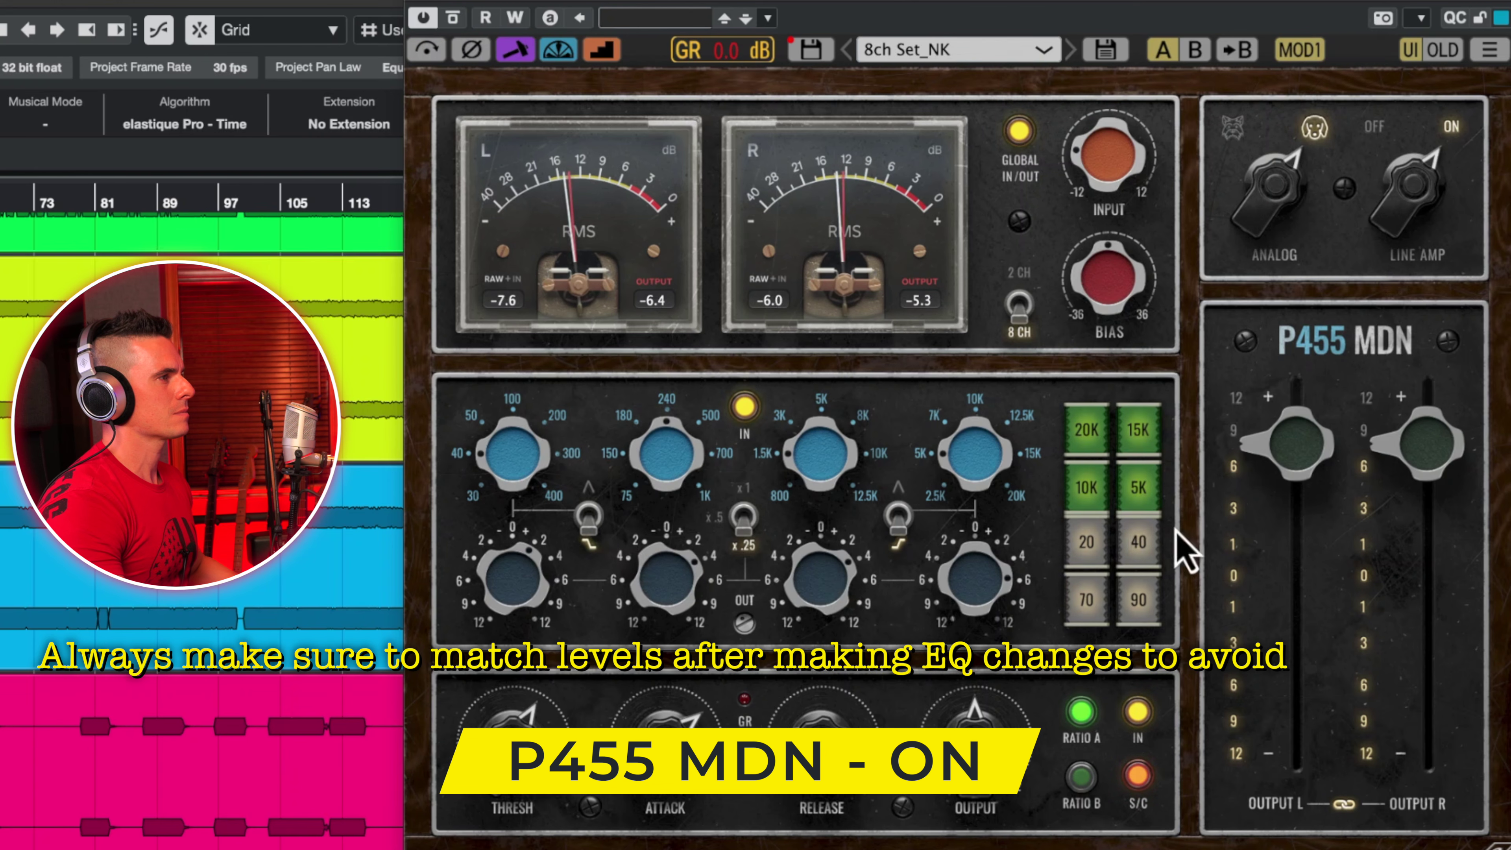
{"action": "mouse_move", "coordinate": [1302, 481]}
{"action": "left_click_drag", "start_coordinate": [1297, 461], "coordinate": [1297, 468]}
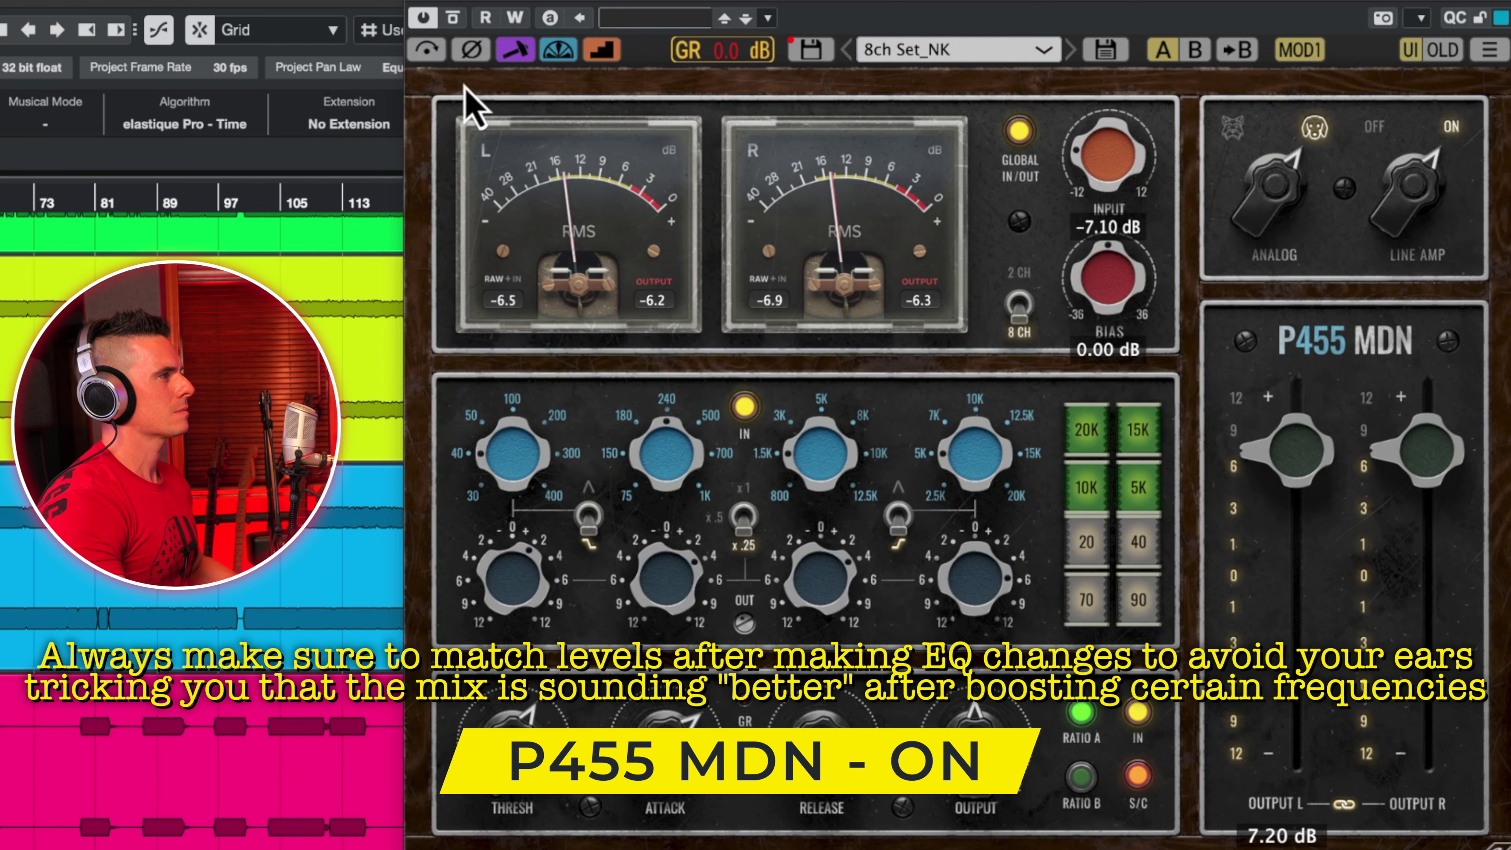
{"action": "left_click", "coordinate": [454, 25]}
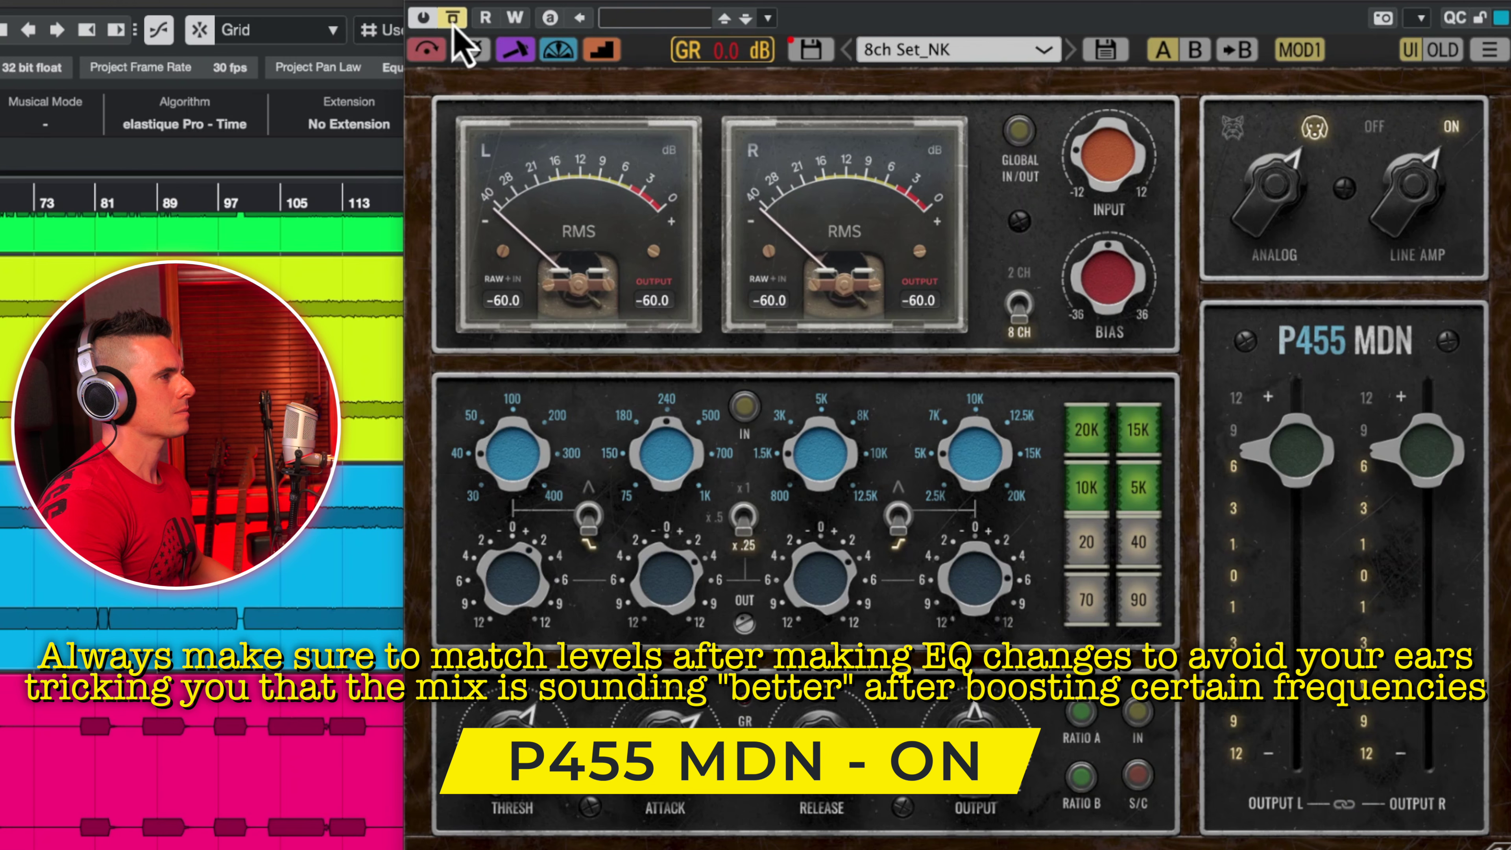
{"action": "left_click", "coordinate": [452, 26]}
{"action": "left_click_drag", "start_coordinate": [1264, 463], "coordinate": [1266, 458]}
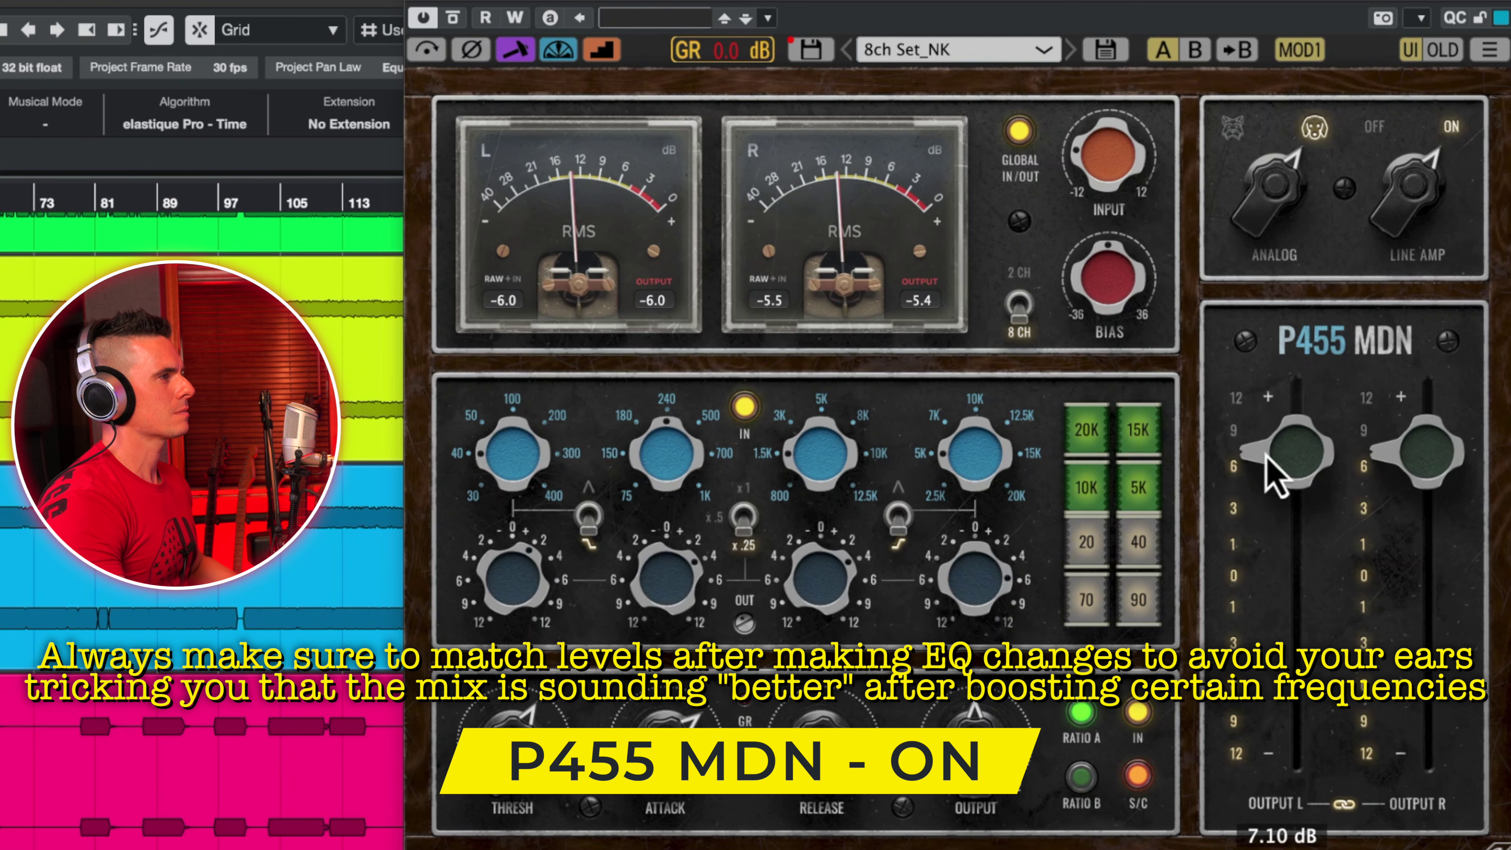
Compare the Willie and Atticus analog modes, keep Atticus, and alternate between the processed and bypassed mix
{"action": "left_click", "coordinate": [1254, 241]}
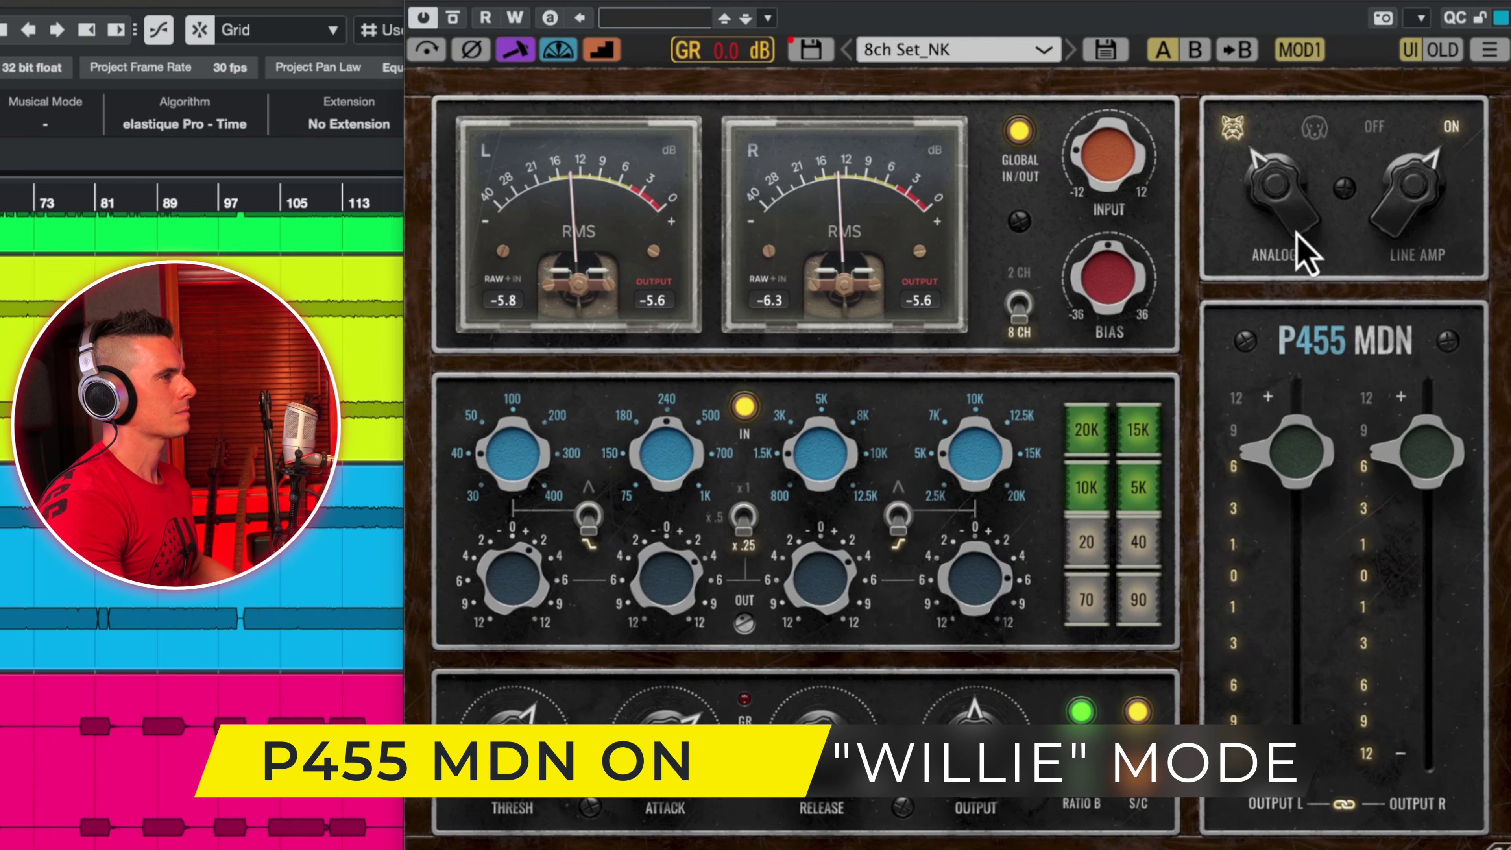
{"action": "left_click", "coordinate": [1298, 235]}
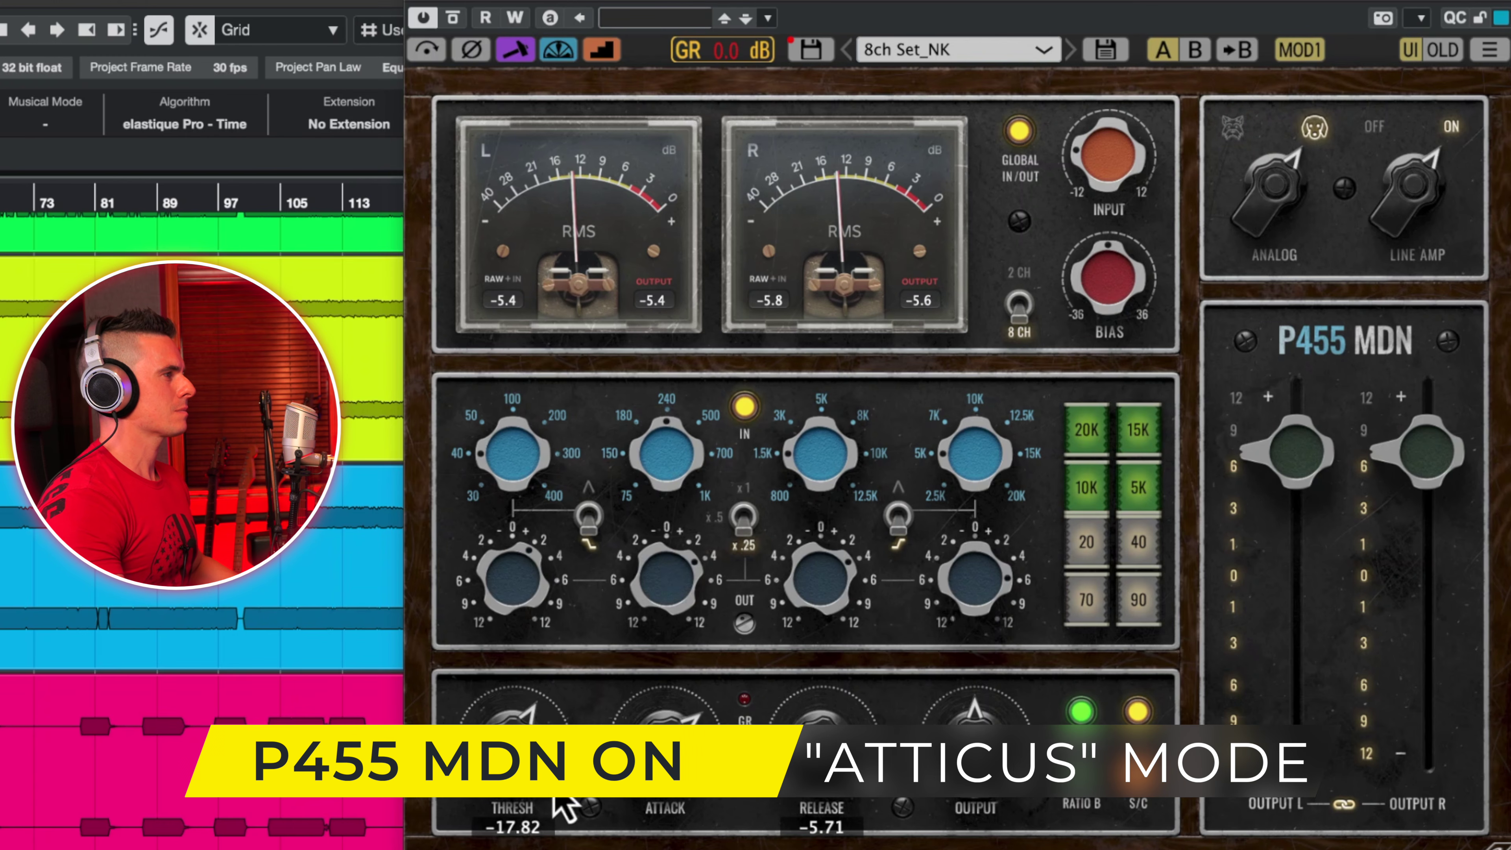
{"action": "left_click", "coordinate": [457, 22]}
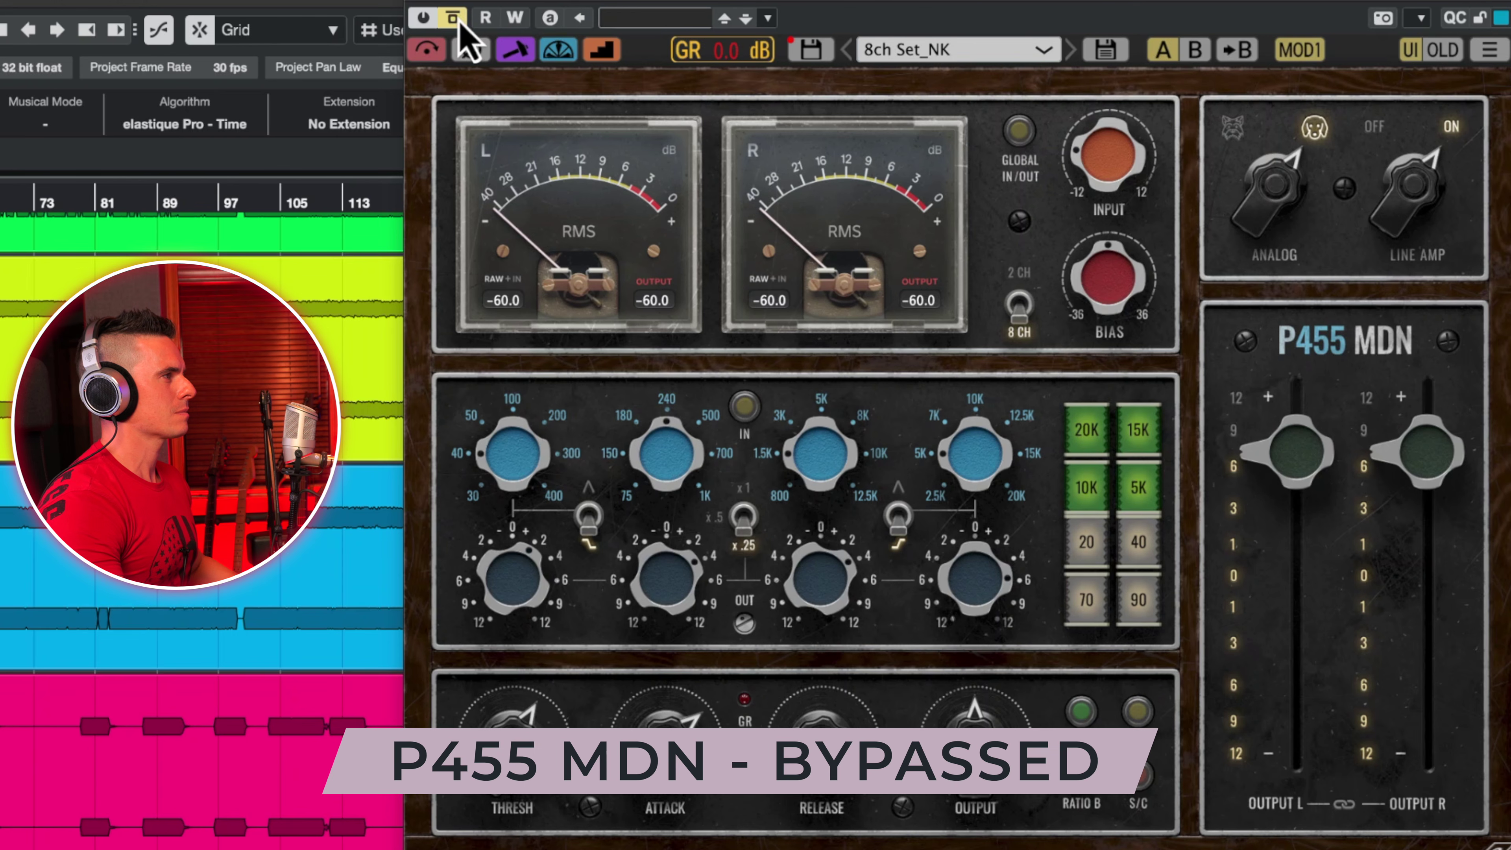
{"action": "left_click", "coordinate": [457, 21]}
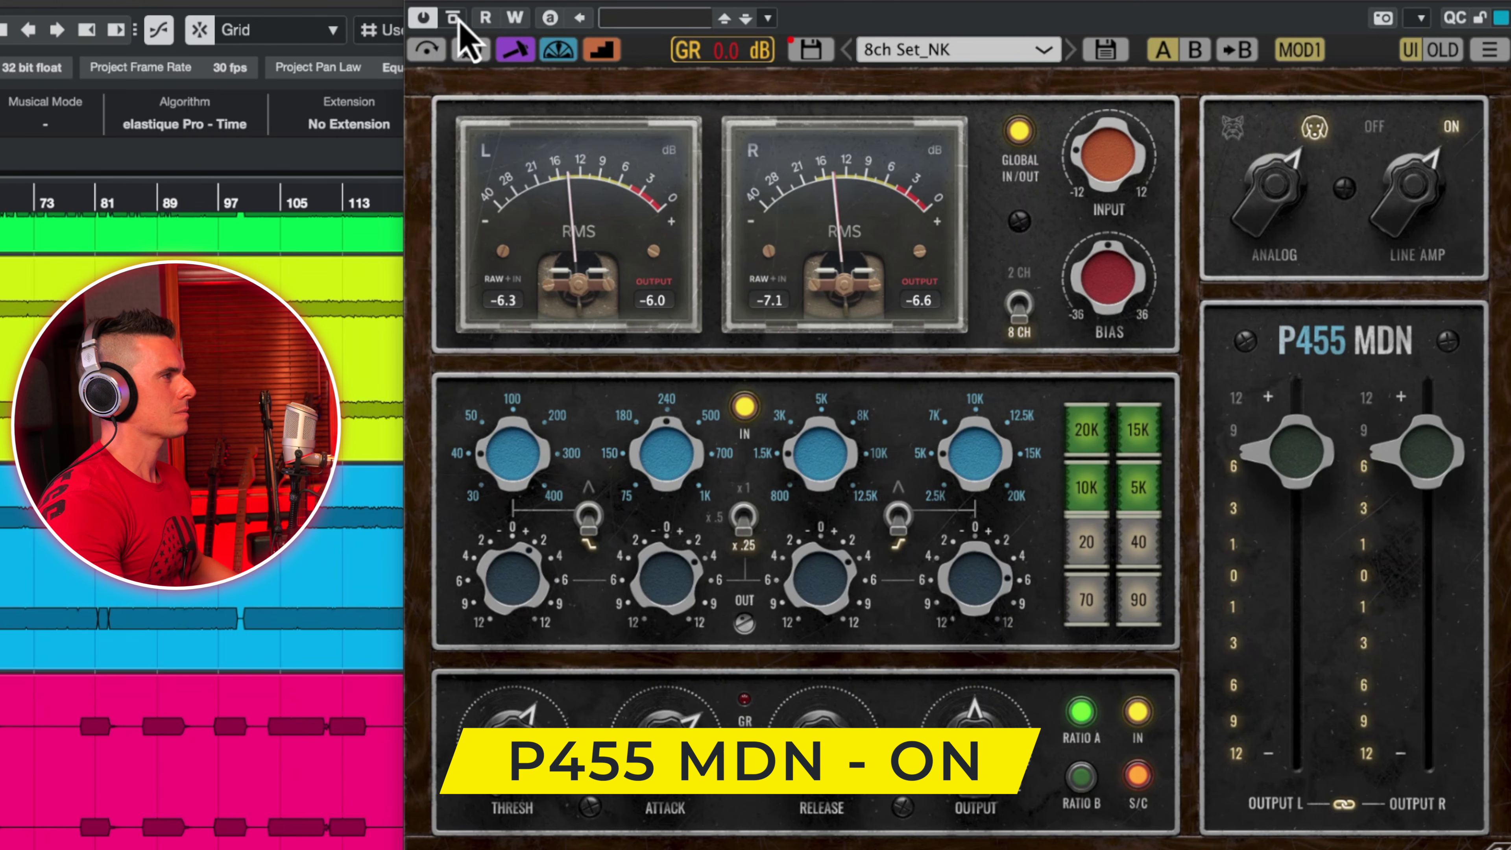
{"action": "left_click", "coordinate": [457, 22]}
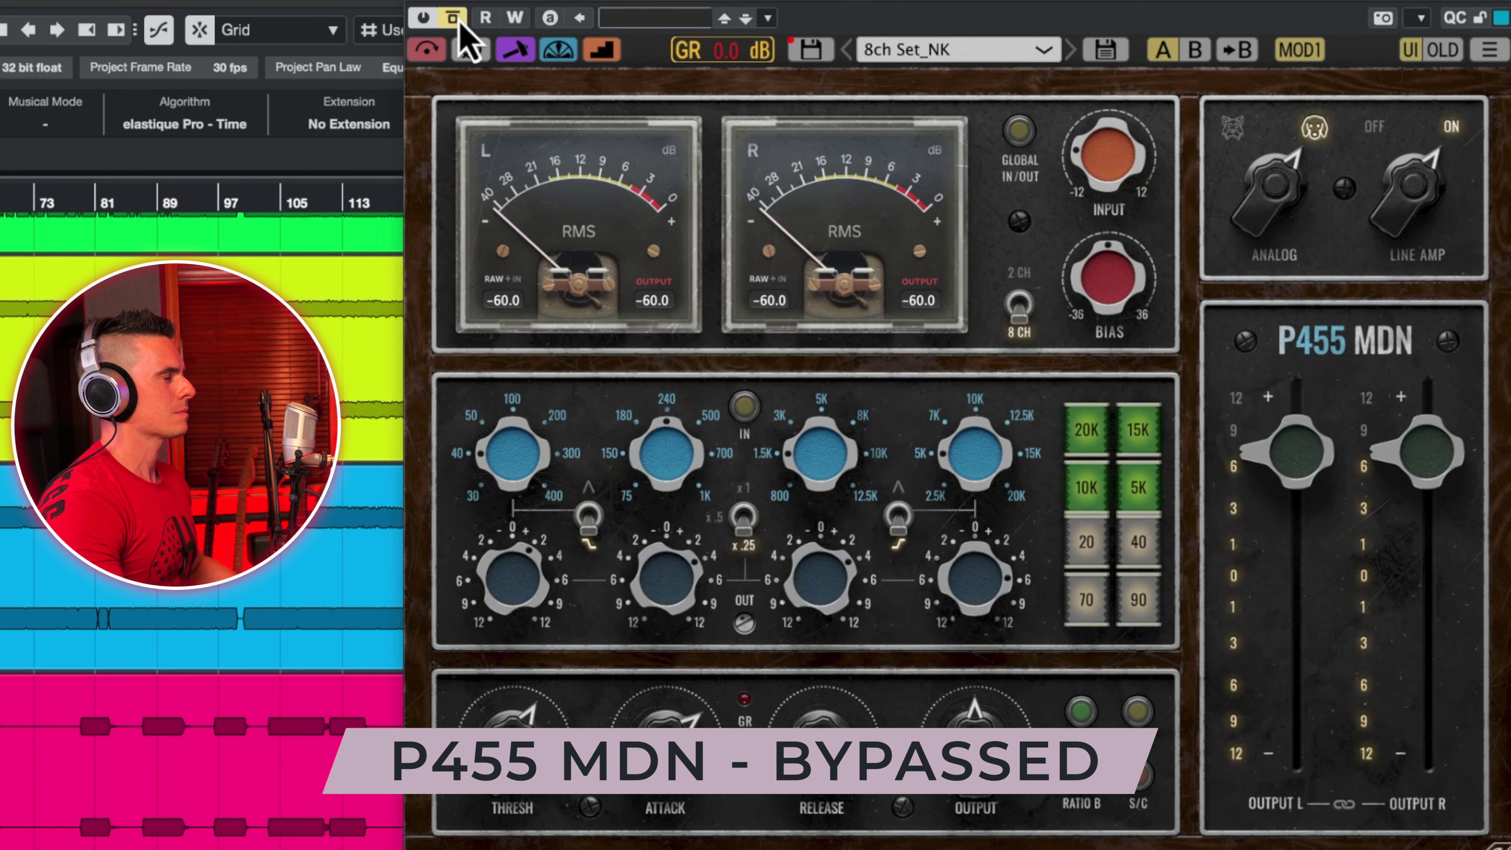
{"action": "left_click", "coordinate": [457, 21]}
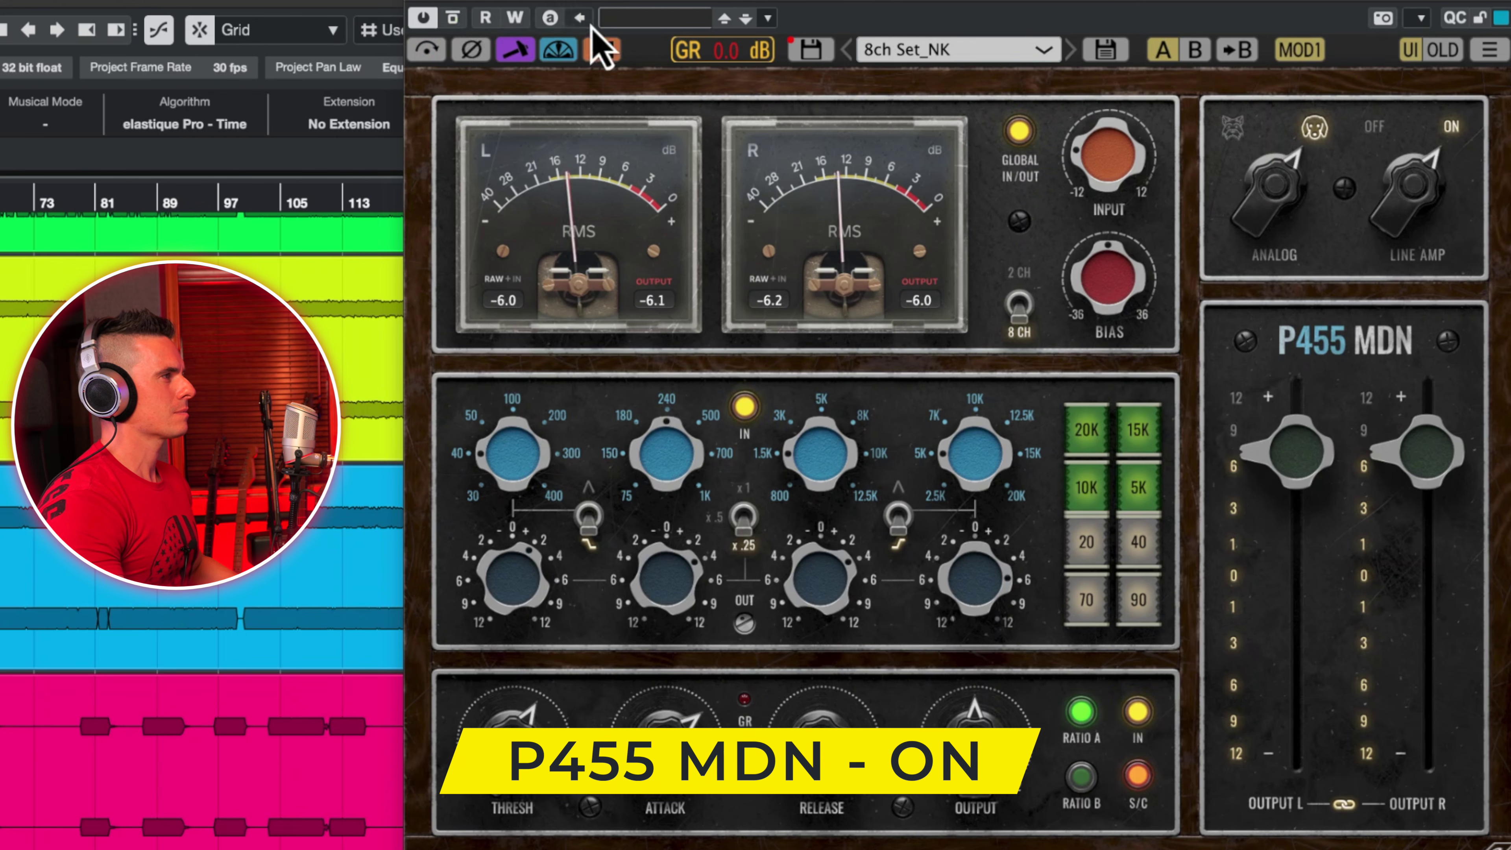
{"action": "left_click", "coordinate": [453, 19]}
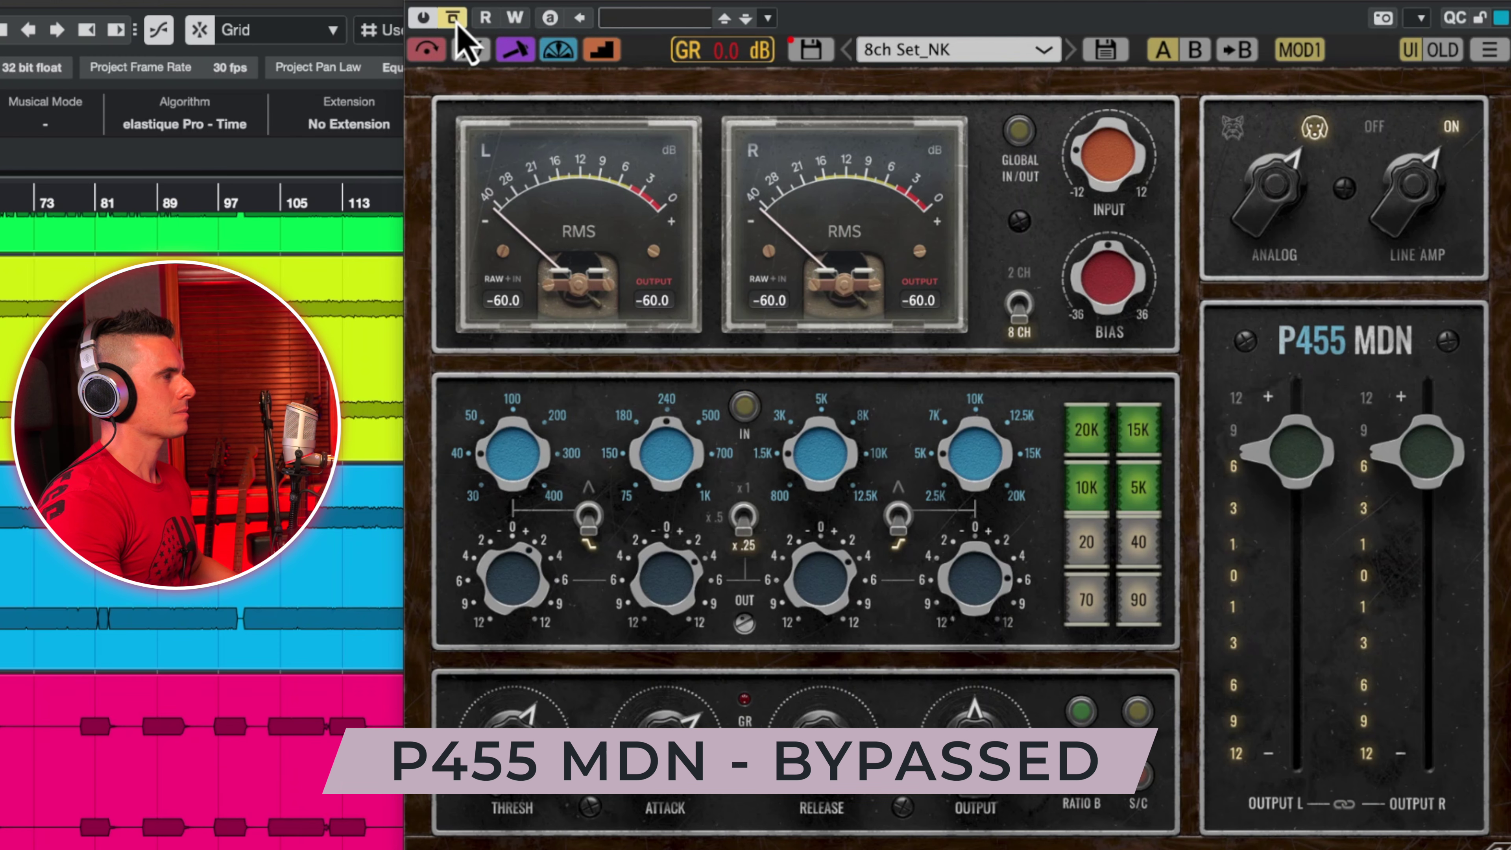